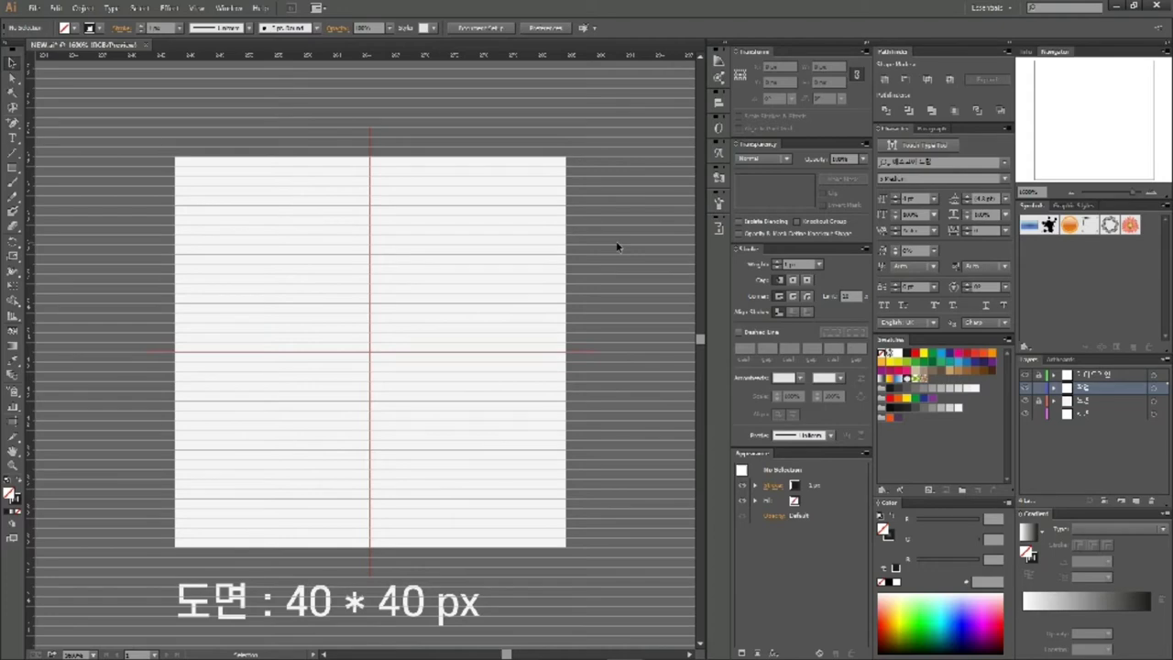
# Draw a circle outline about 11 px across, centred on the intersection of the red guide lines
pyautogui.click(18, 169)
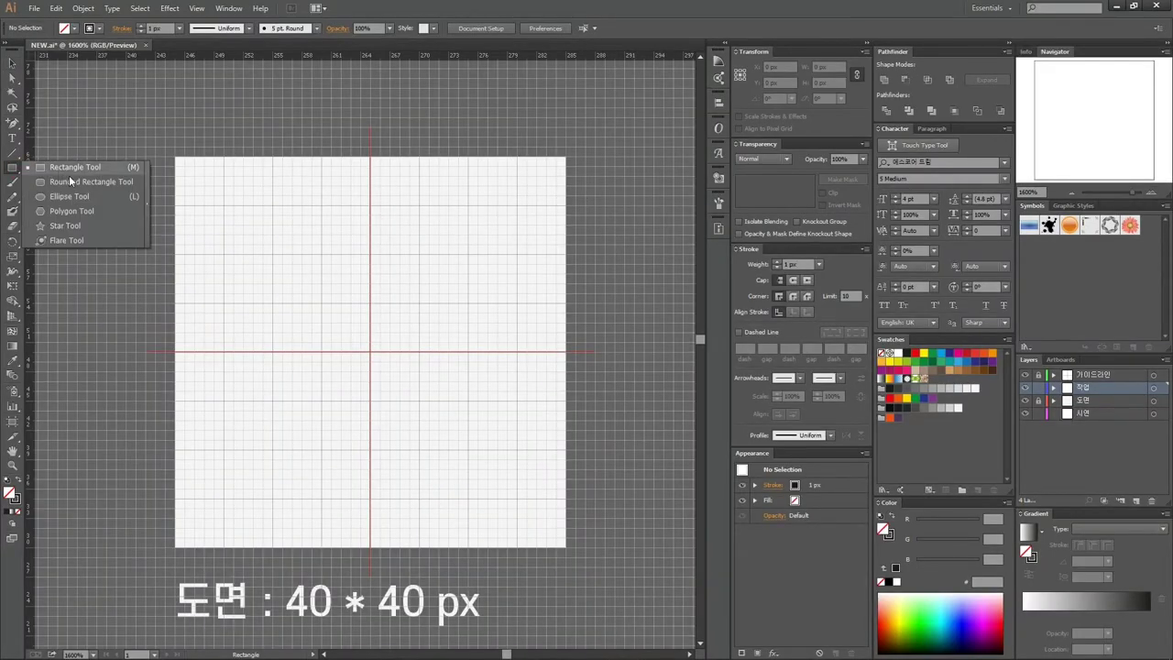
pyautogui.click(98, 196)
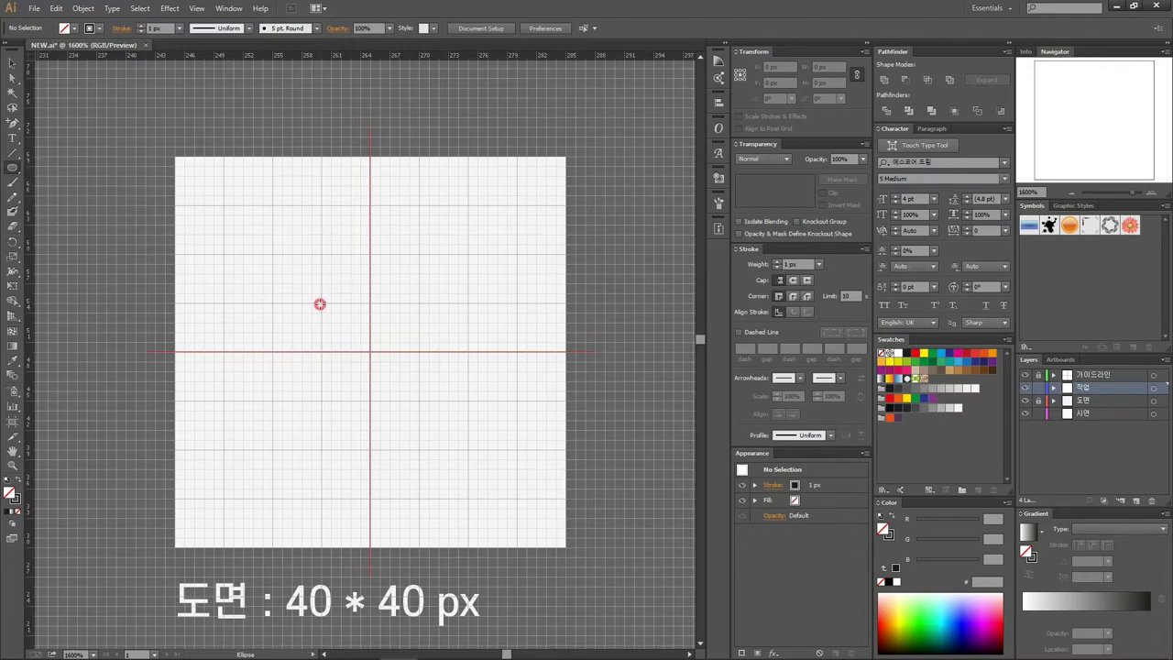
pyautogui.moveTo(320, 303); pyautogui.dragTo(421, 388)
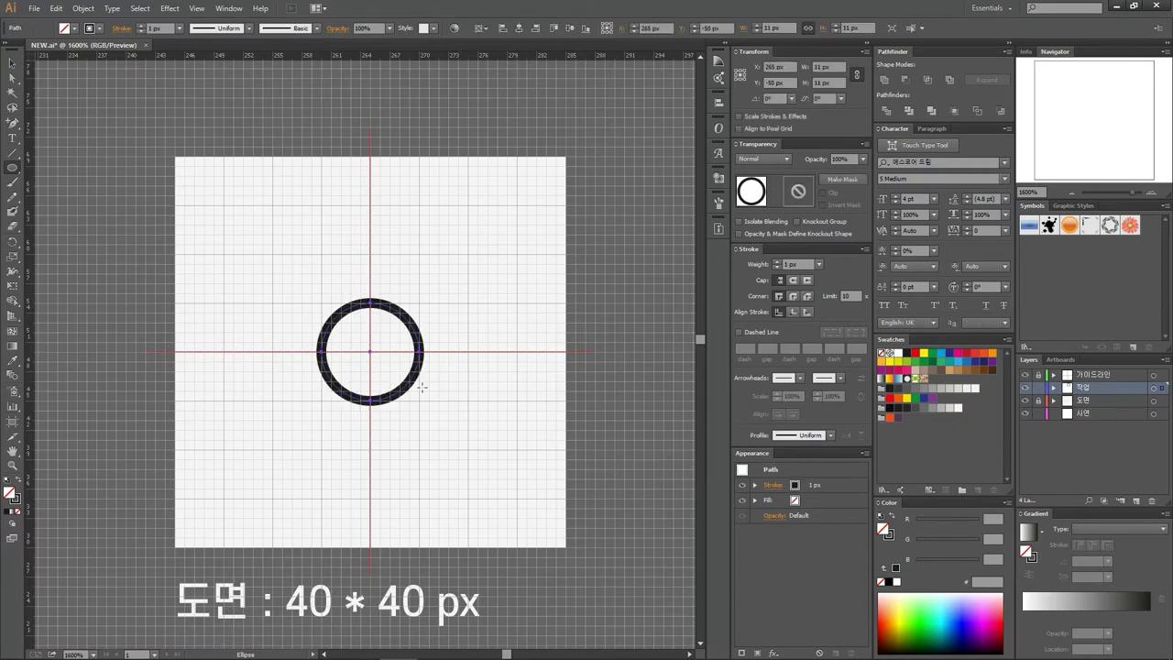
pyautogui.press('Delete')
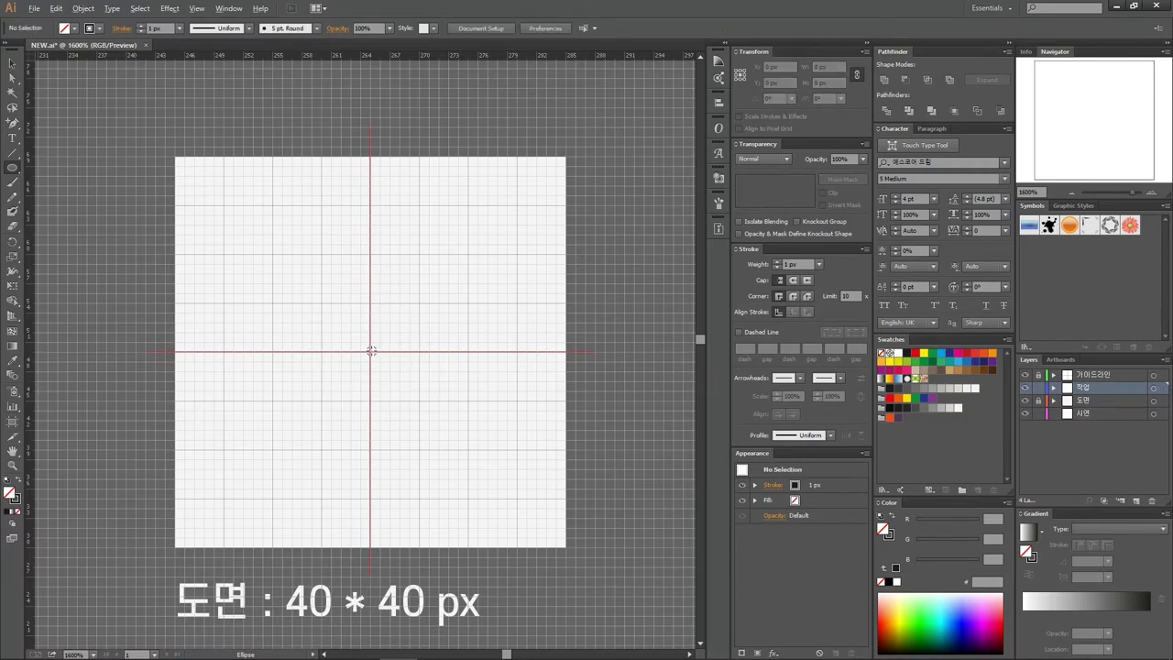
pyautogui.moveTo(370, 351); pyautogui.dragTo(419, 399)
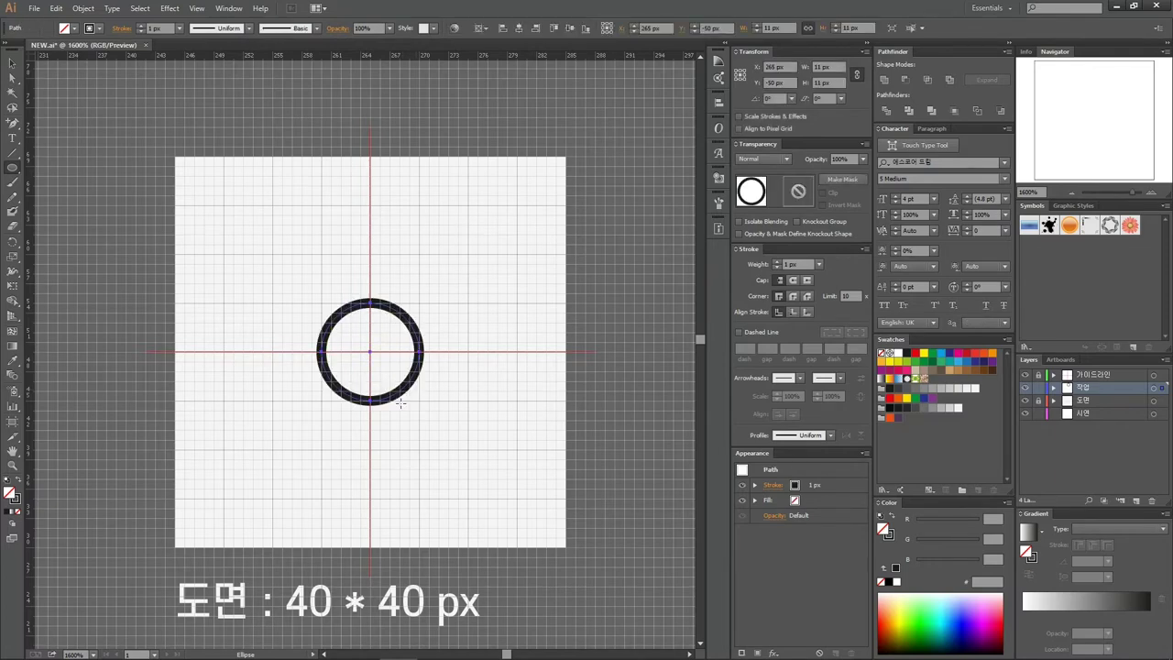
pyautogui.press('v')
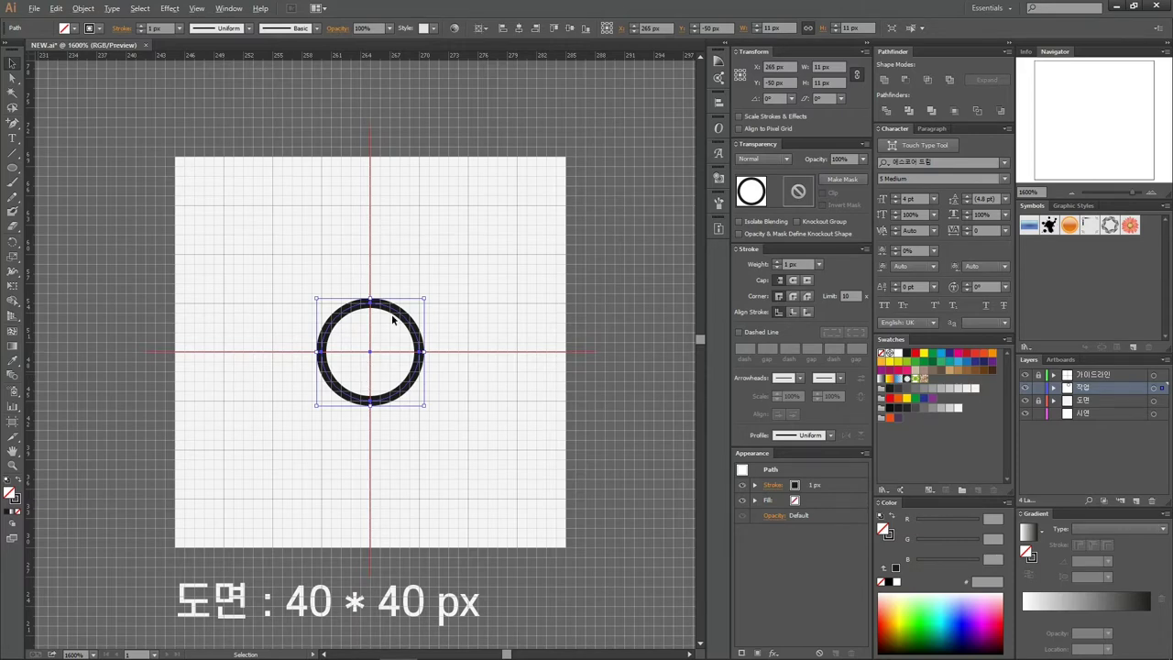
# Duplicate the centre circle and offset the copy 5 px right and 5 px up
pyautogui.hotkey('alt', 'Right')
pyautogui.press('Right')
pyautogui.press('Right')
pyautogui.press('Right')
pyautogui.press('Right')
pyautogui.press('Right')
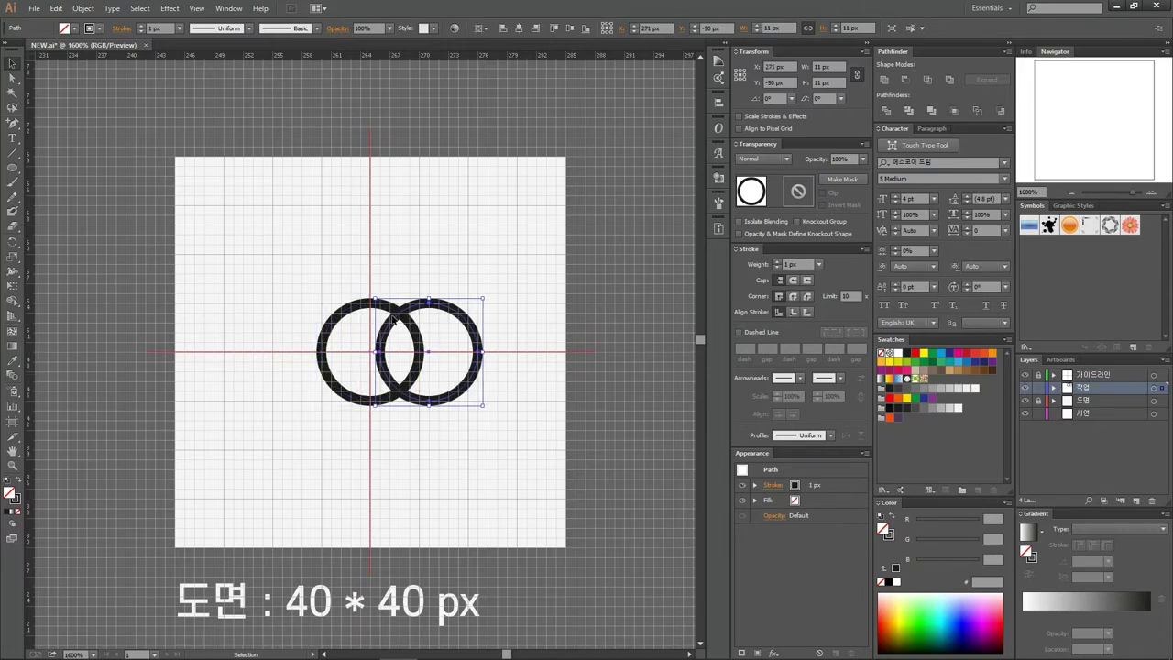
pyautogui.press('Left')
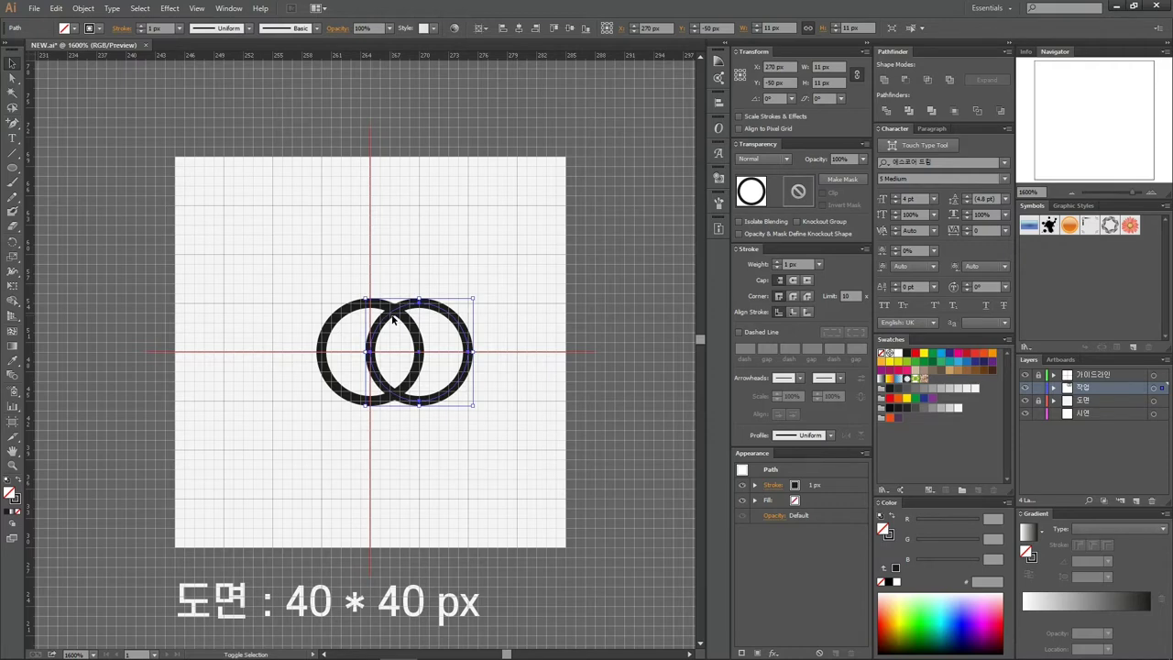
pyautogui.press('Up')
pyautogui.press('Up')
pyautogui.press('Up')
pyautogui.press('Up')
pyautogui.press('Up')
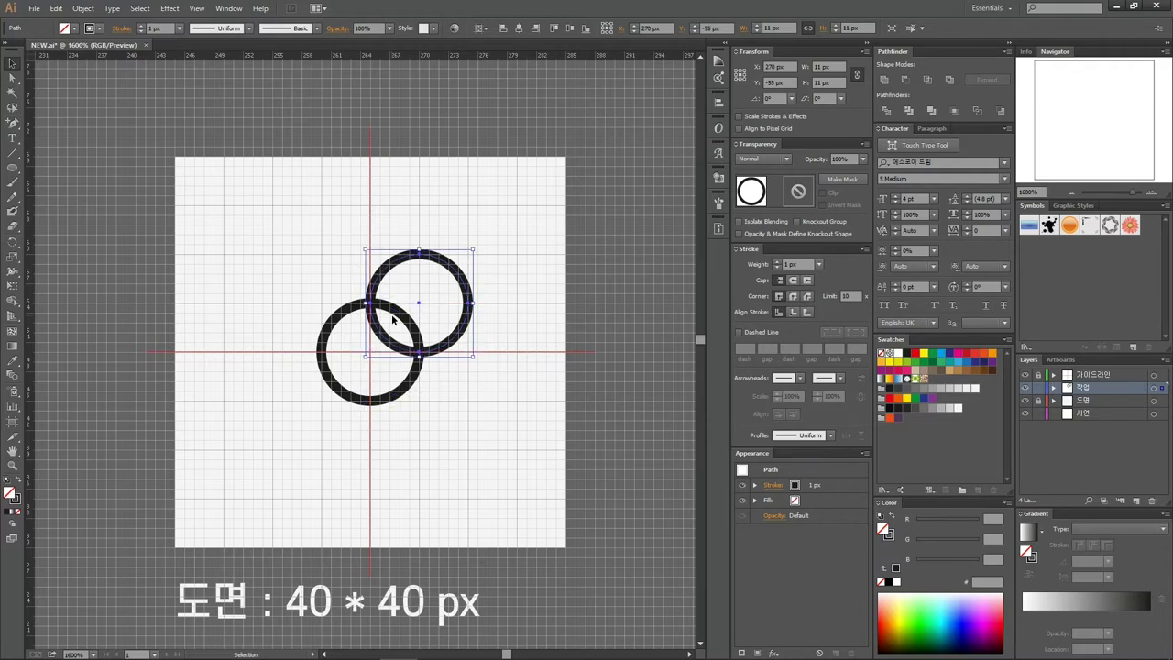
# Make three copies of the offset circle, each rotated a further 90° about the guide intersection
pyautogui.press('r')
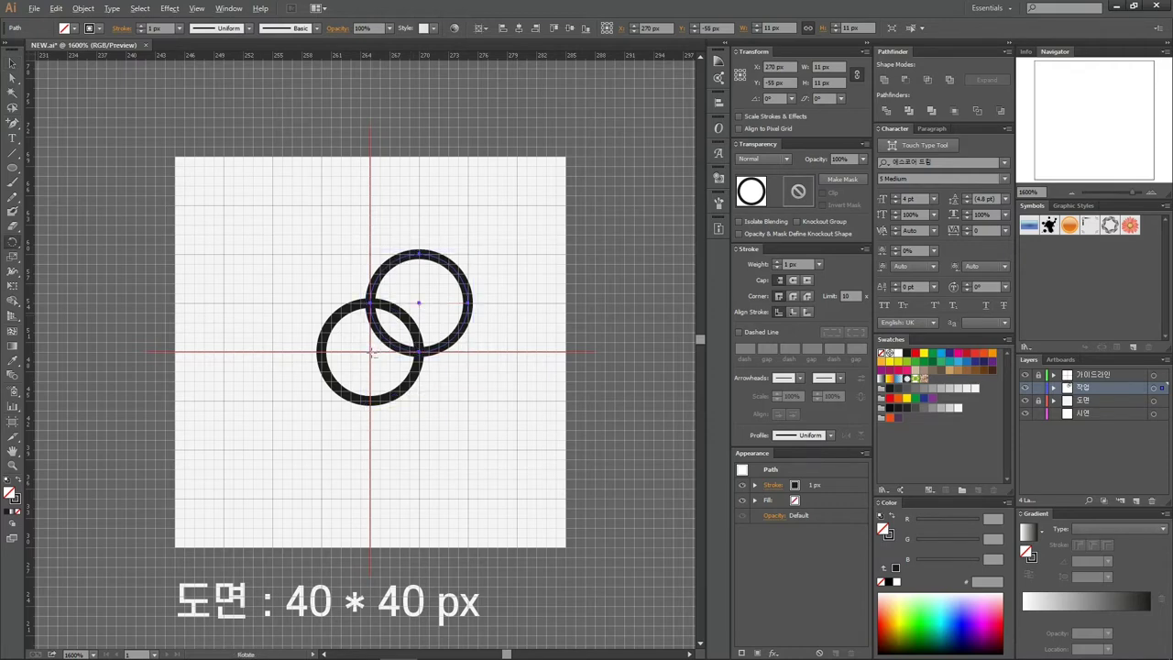
pyautogui.keyDown('alt'); pyautogui.click(370, 354); pyautogui.keyUp('alt')
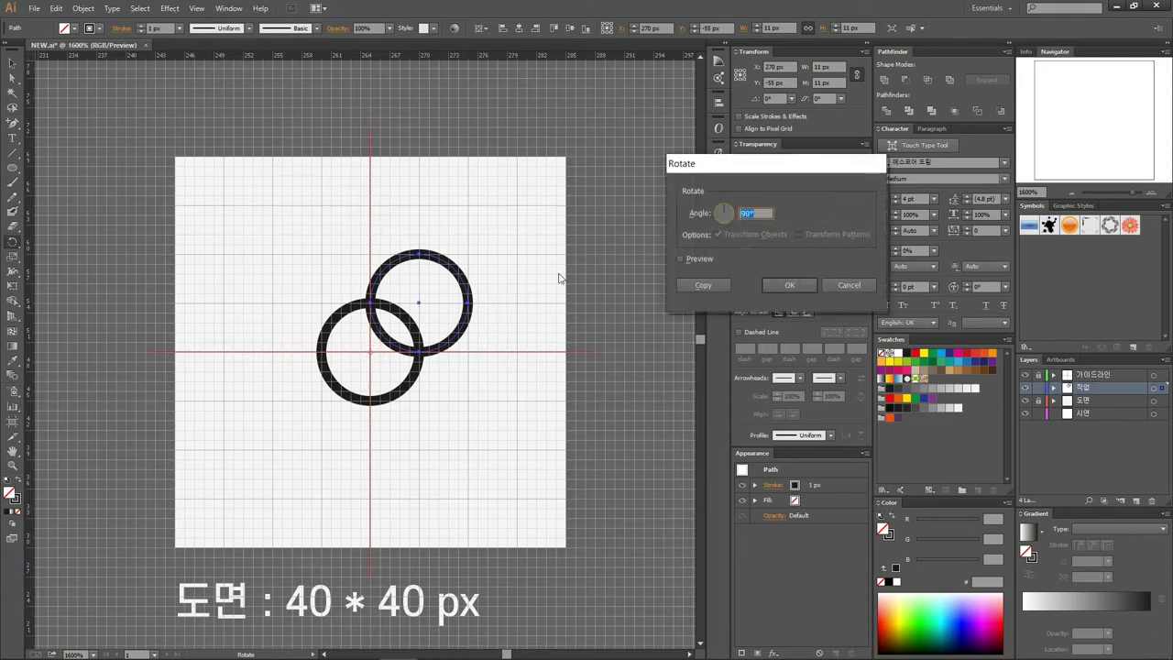
pyautogui.click(718, 291)
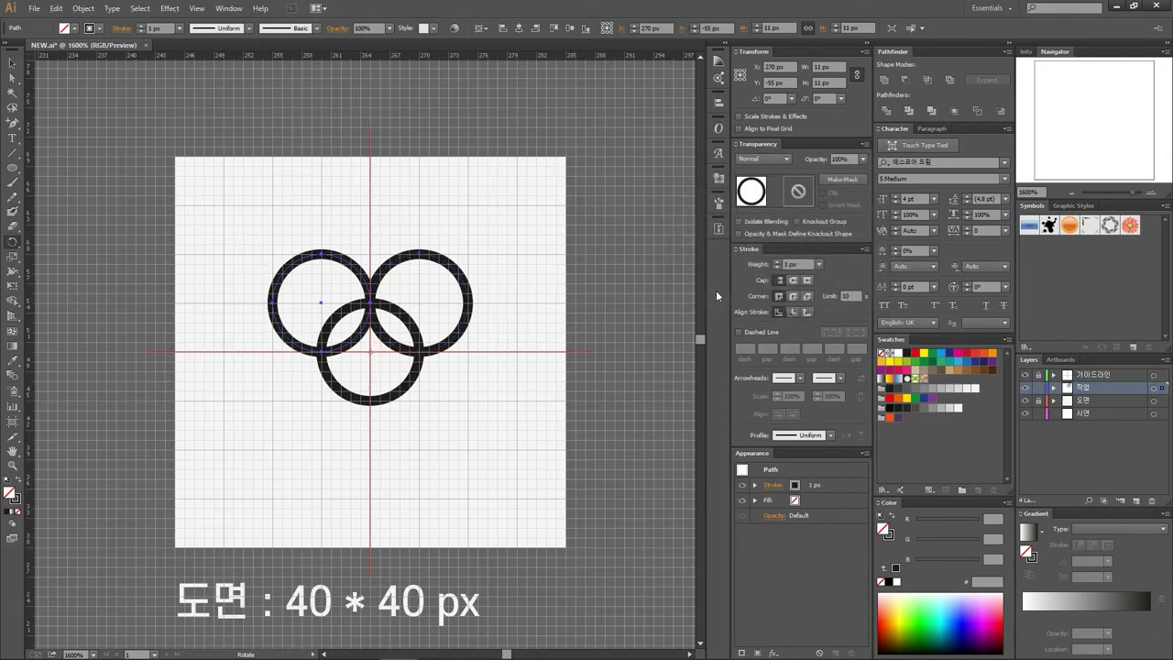
pyautogui.hotkey('ctrl', 'd')
pyautogui.hotkey('ctrl', 'd')
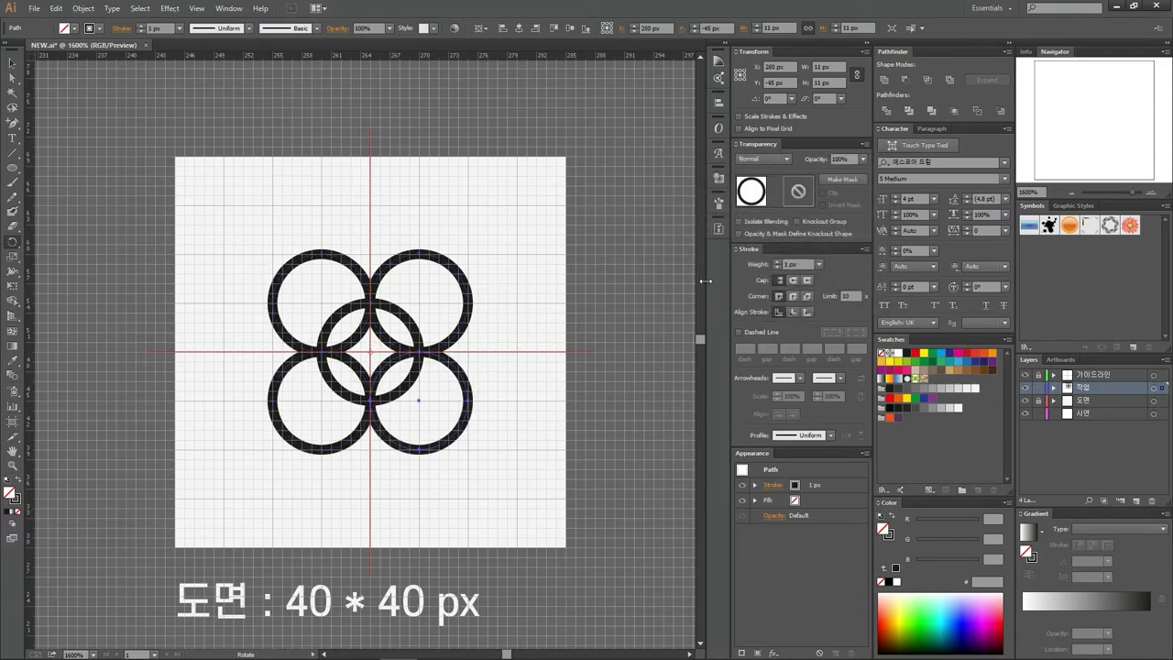
pyautogui.press('v')
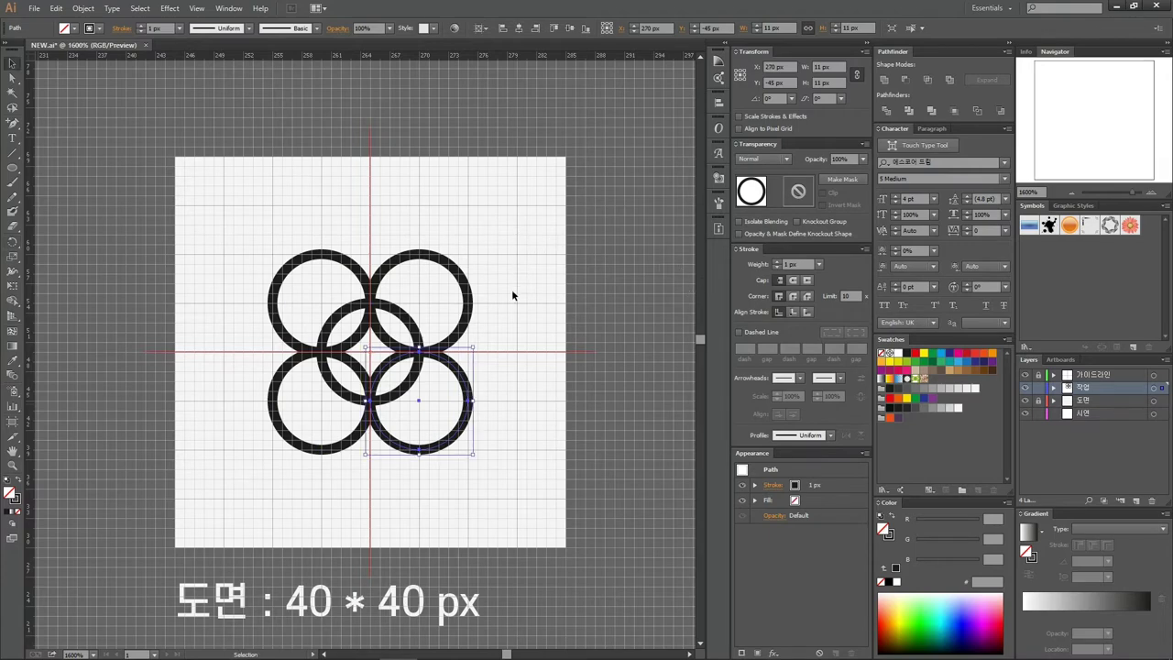
# Draw two centred rectangles spanning the outer circles' centre lines, about 21 × 11 px and 11 × 21 px
pyautogui.press('m')
pyautogui.moveTo(476, 300)
pyautogui.mouseDown()
pyautogui.moveTo(371, 366)
pyautogui.moveTo(243, 399)
pyautogui.mouseUp()
pyautogui.hotkey('ctrl', 'z')
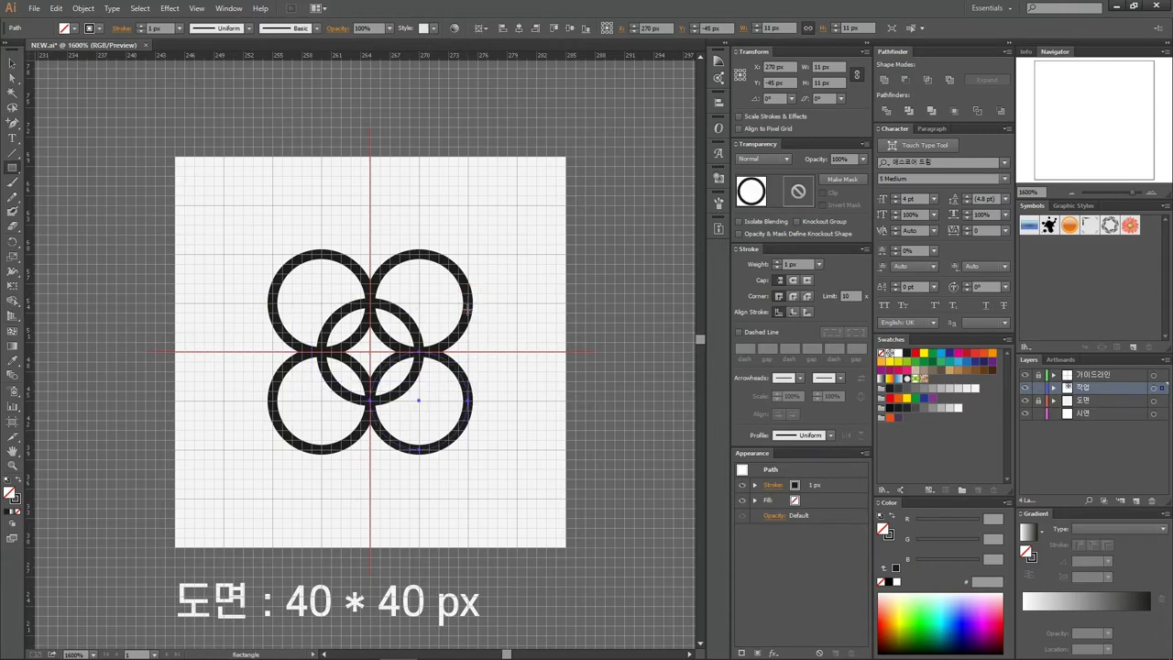
pyautogui.moveTo(469, 305)
pyautogui.mouseDown()
pyautogui.moveTo(348, 384)
pyautogui.moveTo(276, 397)
pyautogui.mouseUp()
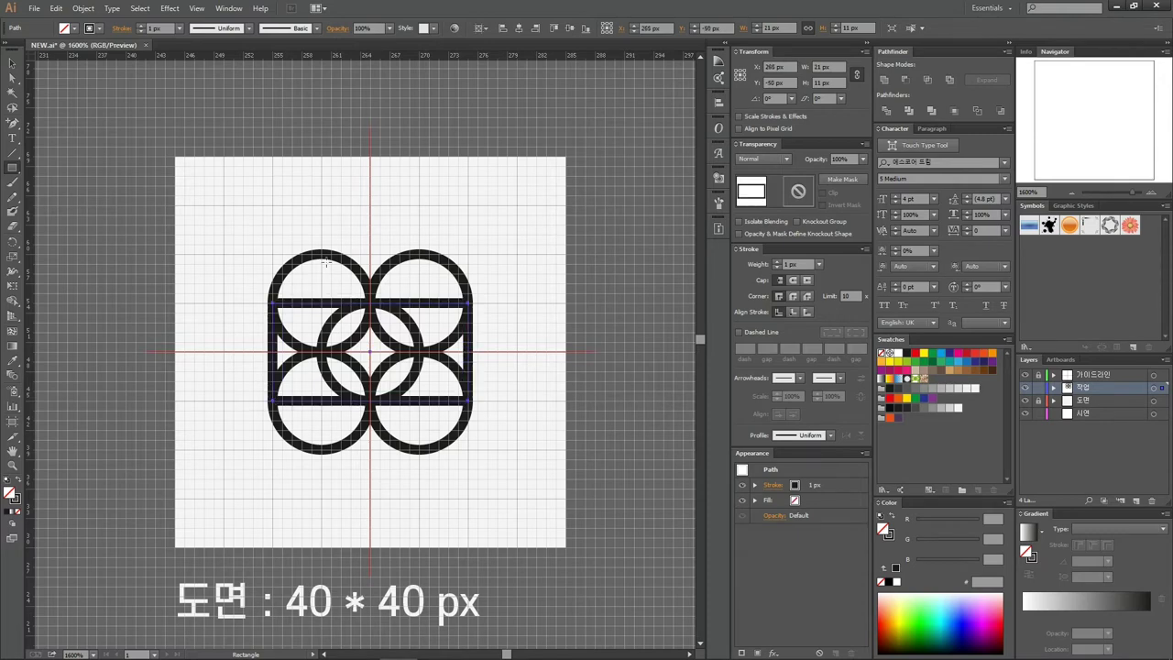
pyautogui.moveTo(323, 257); pyautogui.dragTo(419, 451)
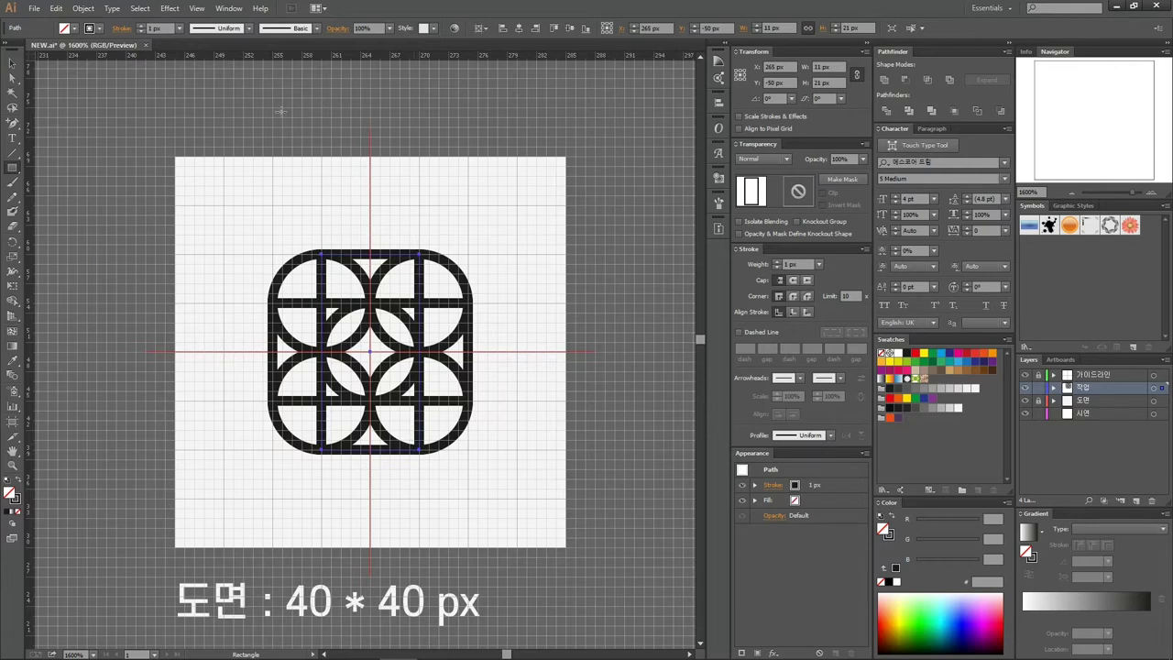
# Merge the four outer circles and both rectangles into one rounded square with Shape Builder, keeping the centre circle separate
pyautogui.click(12, 63)
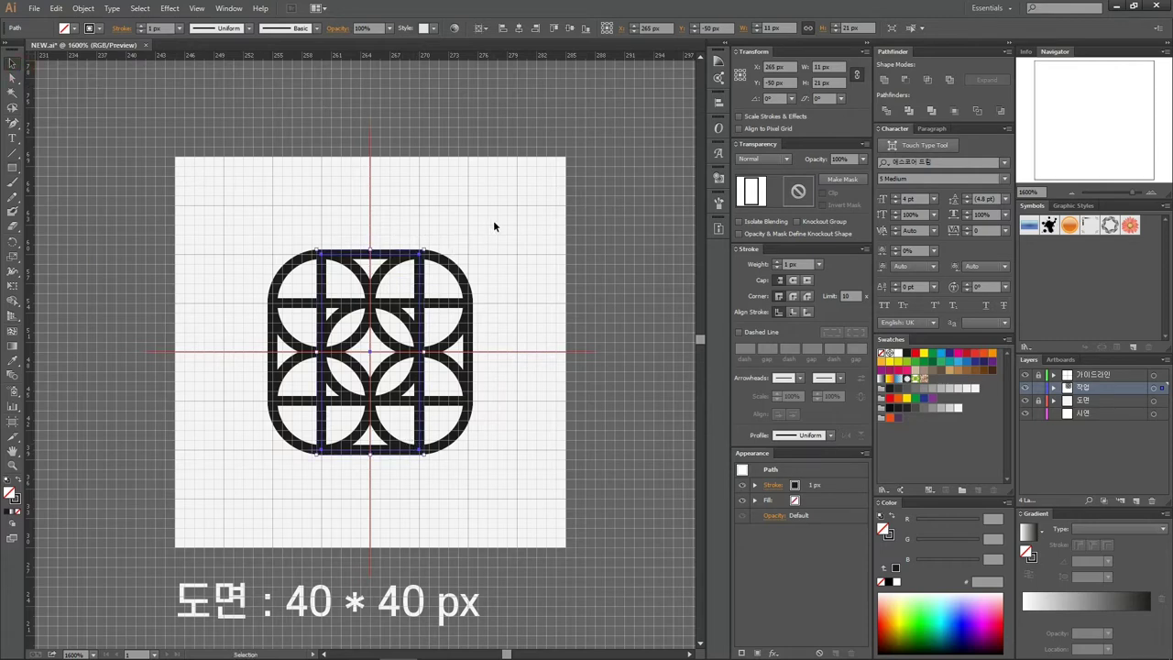
pyautogui.moveTo(493, 220); pyautogui.dragTo(233, 482)
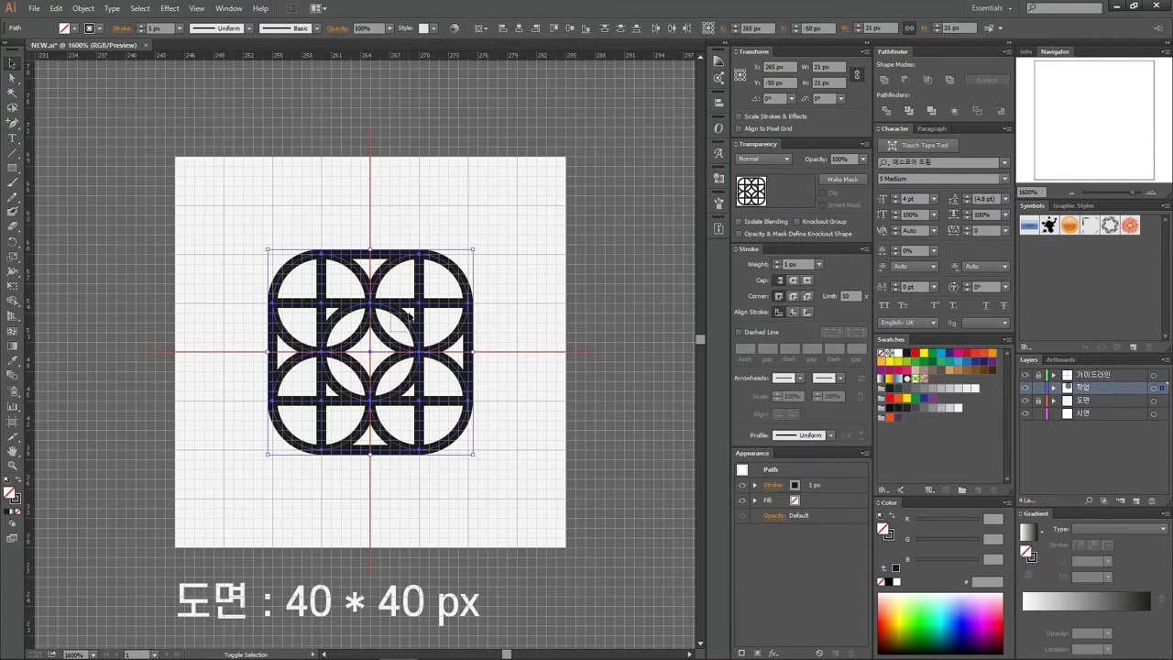
pyautogui.hotkey('shift', 'm')
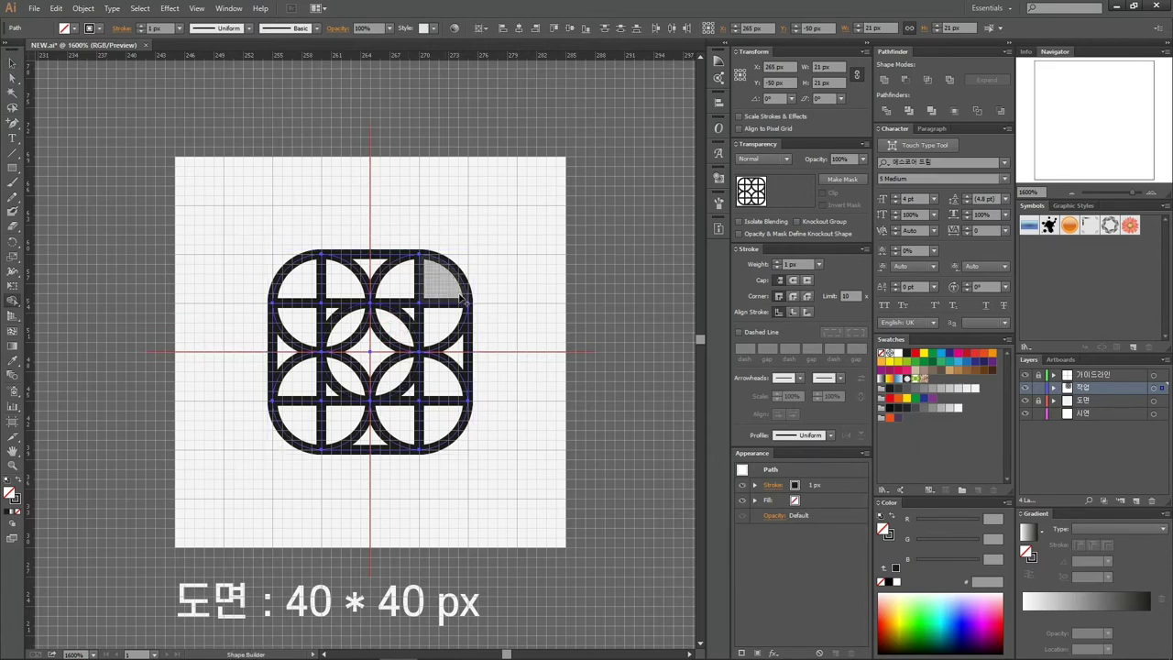
pyautogui.click(11, 302)
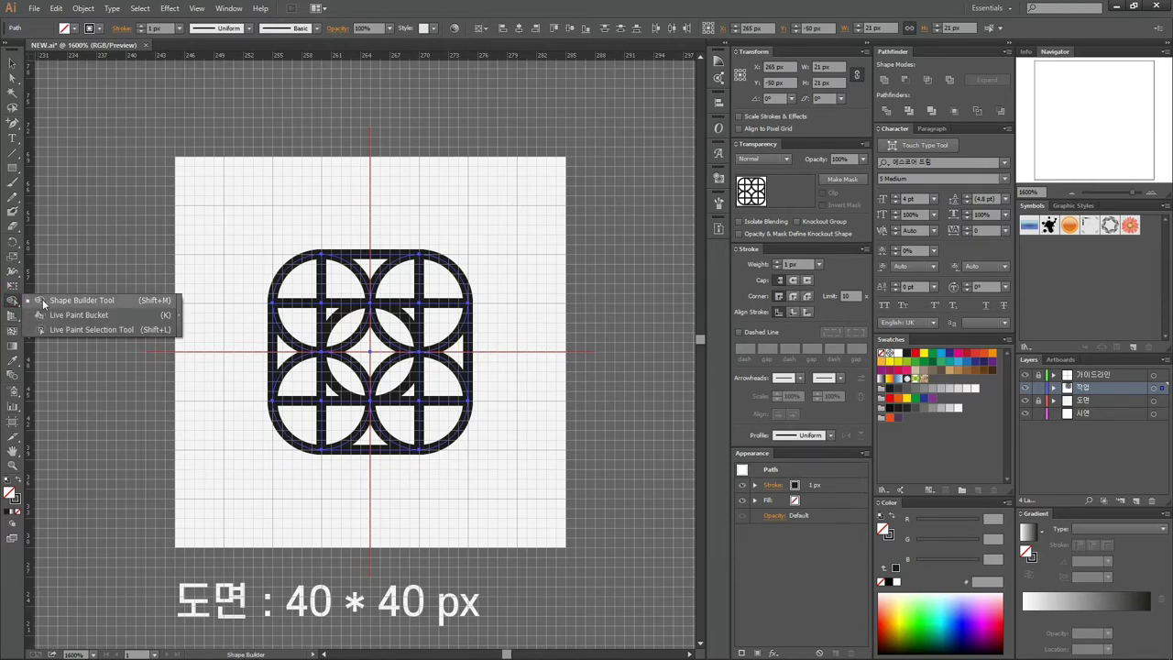
pyautogui.click(42, 302)
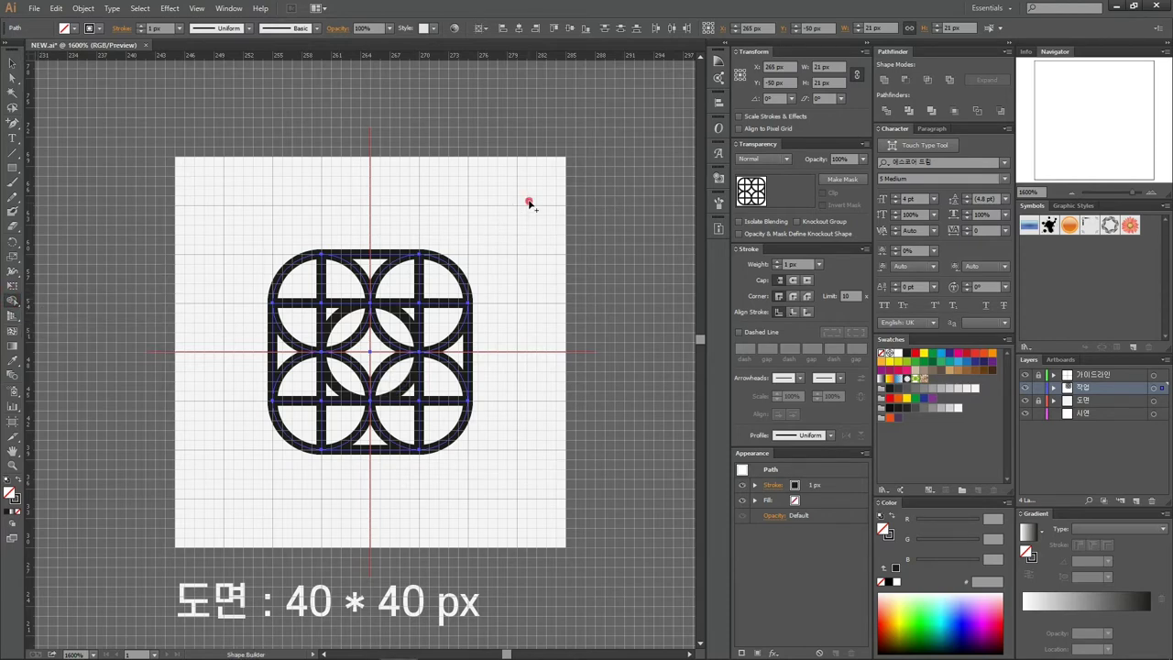
pyautogui.moveTo(529, 201); pyautogui.dragTo(214, 504)
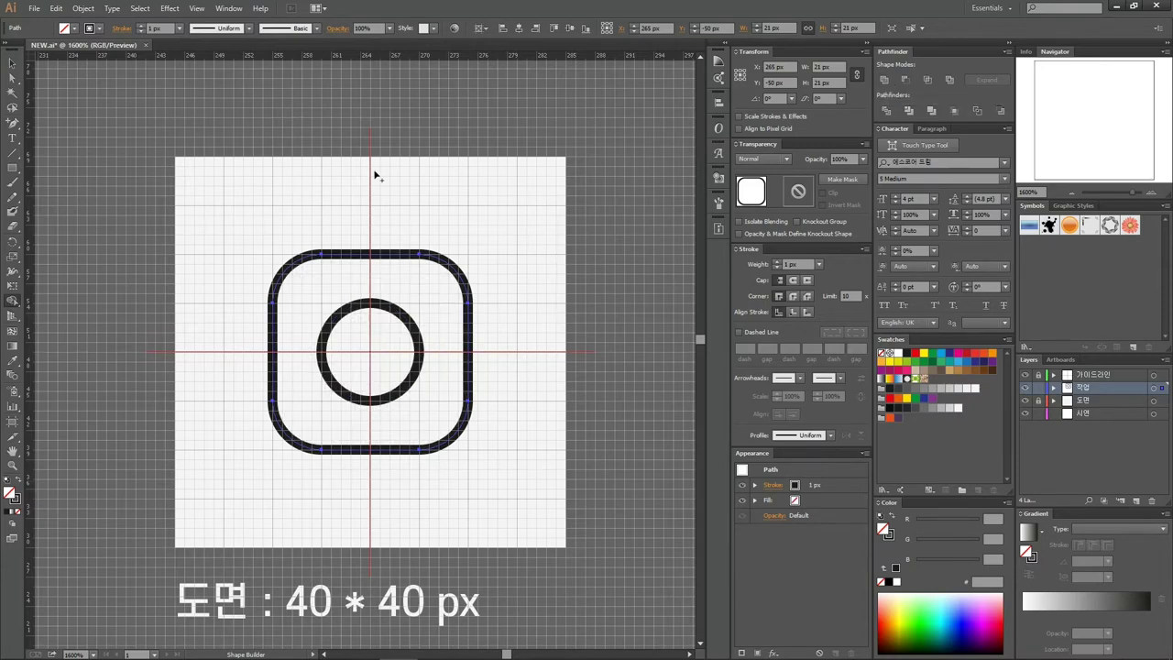
pyautogui.press('v')
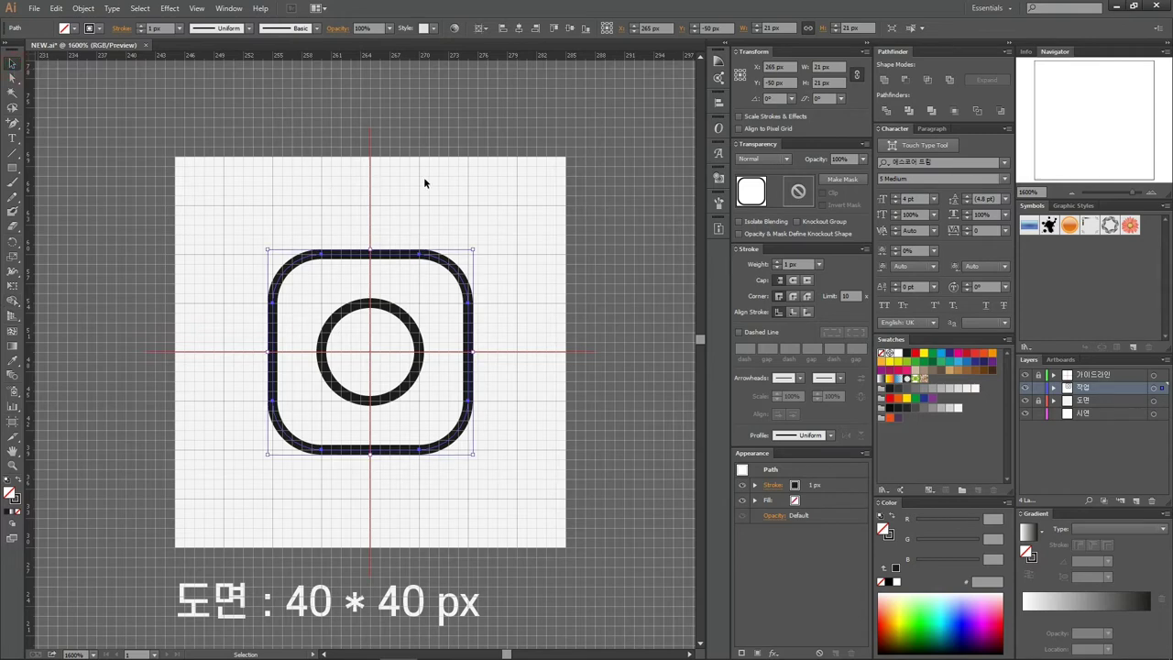
pyautogui.moveTo(443, 317); pyautogui.dragTo(386, 364)
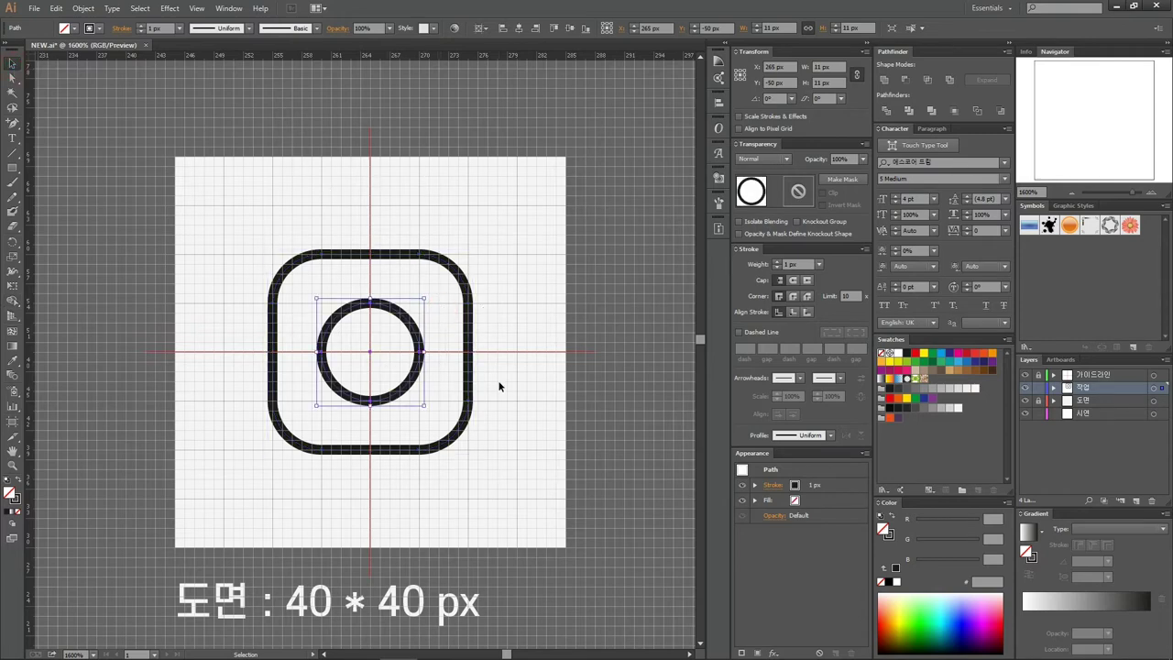
pyautogui.press('l')
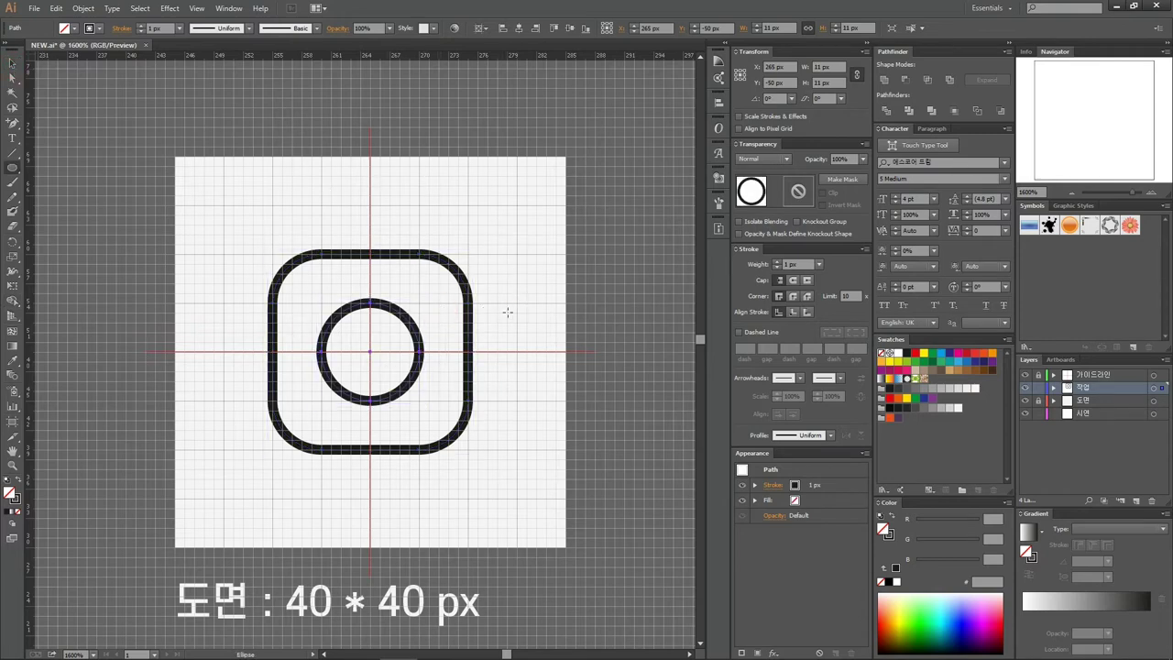
pyautogui.moveTo(438, 272); pyautogui.dragTo(427, 303)
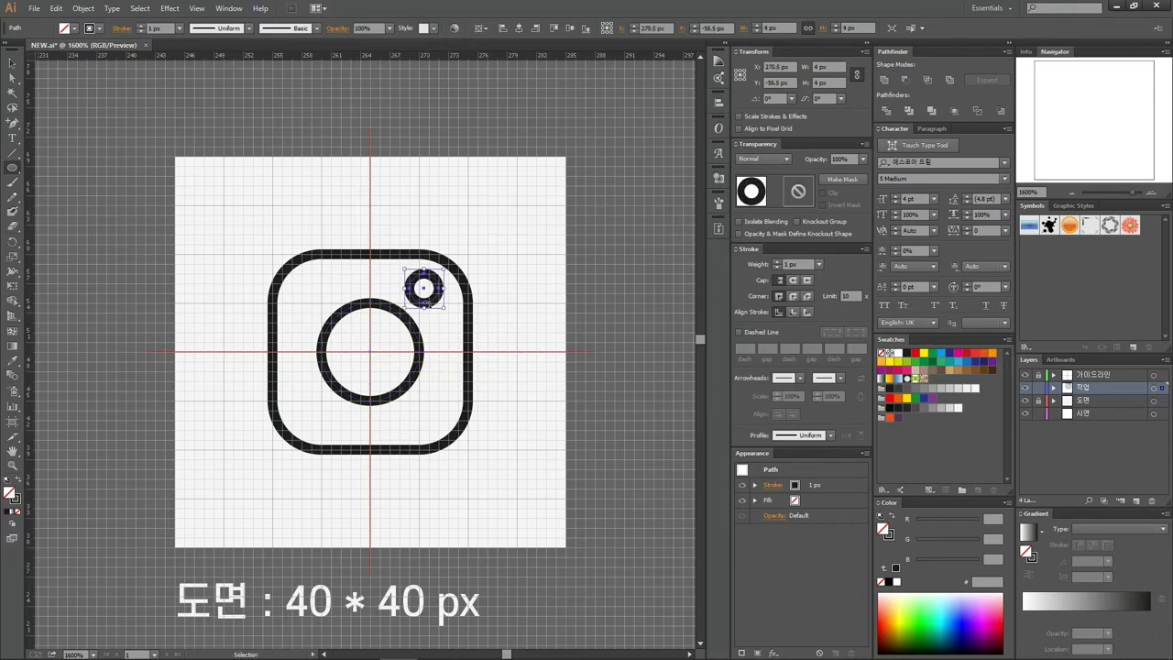
pyautogui.hotkey('ctrl', 'z')
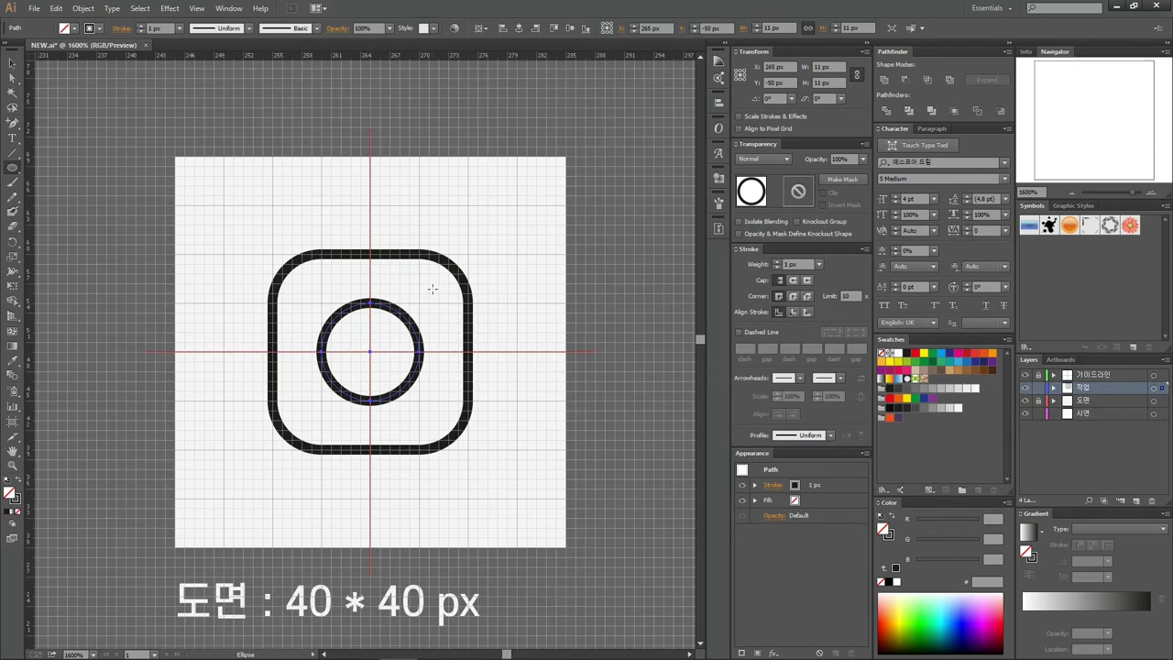
# Create a 2.5 × 2.5 px circle inside the rounded square's upper-right area, filled black without a stroke
pyautogui.press('v')
pyautogui.click(537, 253)
pyautogui.press('l')
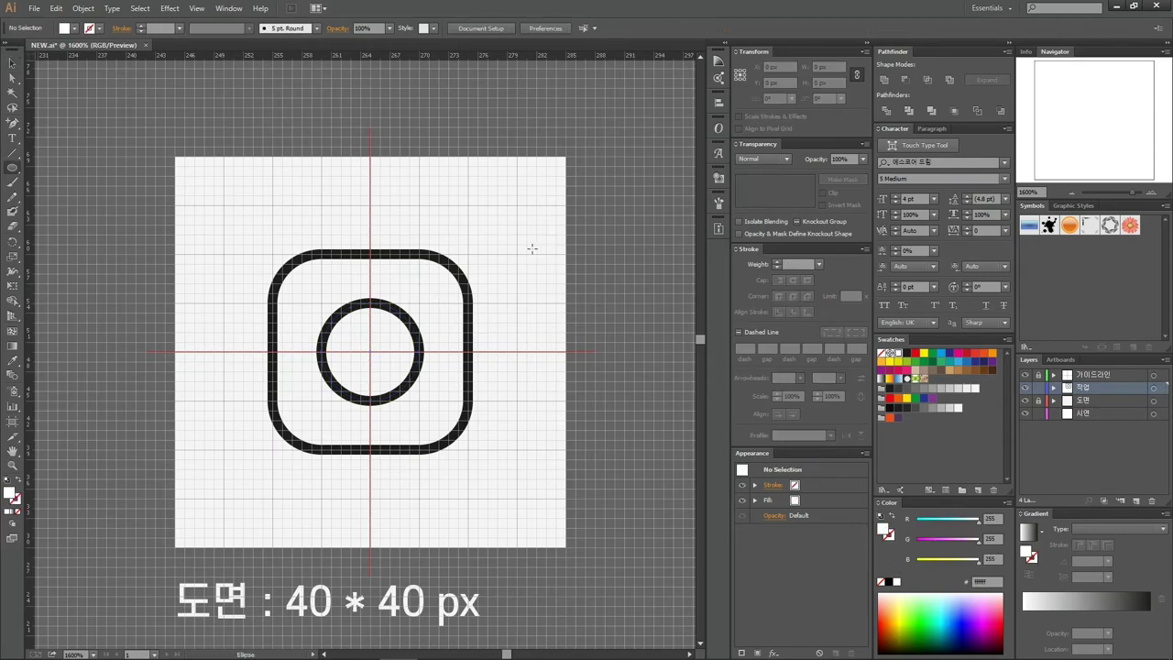
pyautogui.click(431, 298)
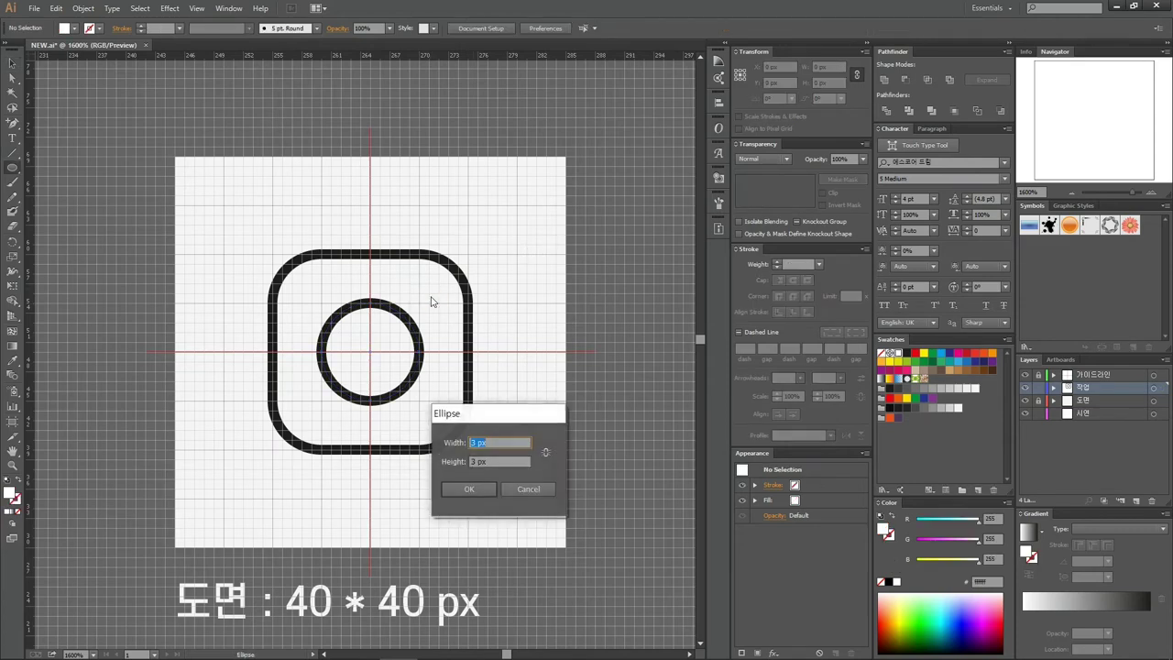
pyautogui.write('2.5')
pyautogui.press('Tab')
pyautogui.write('2')
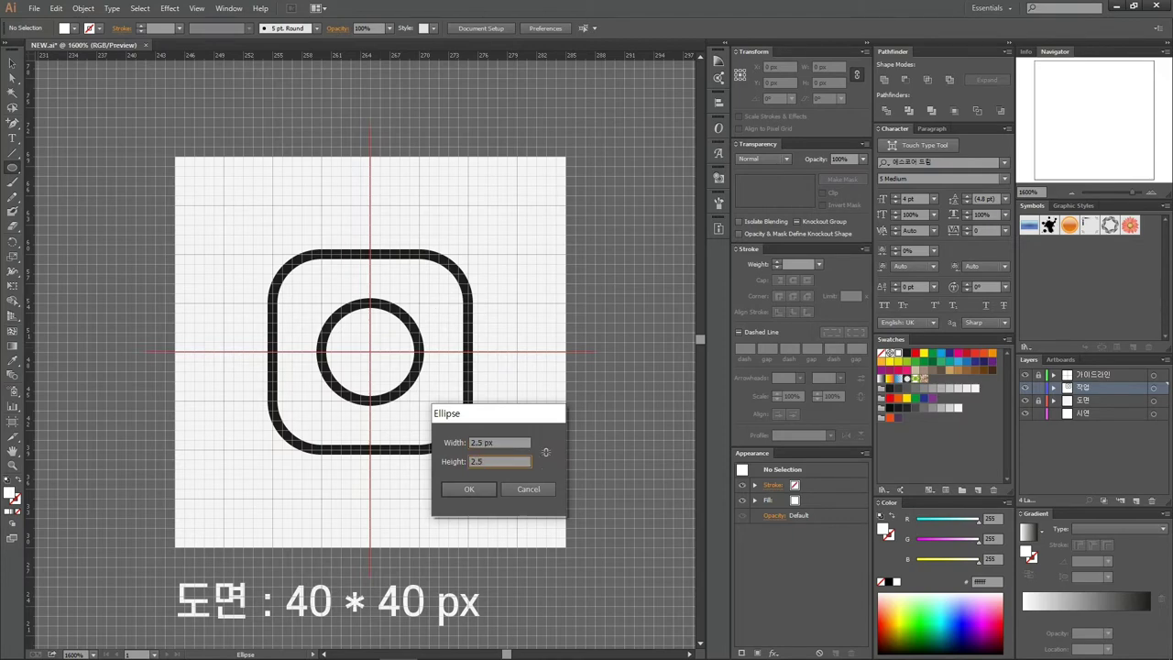
pyautogui.press('Return')
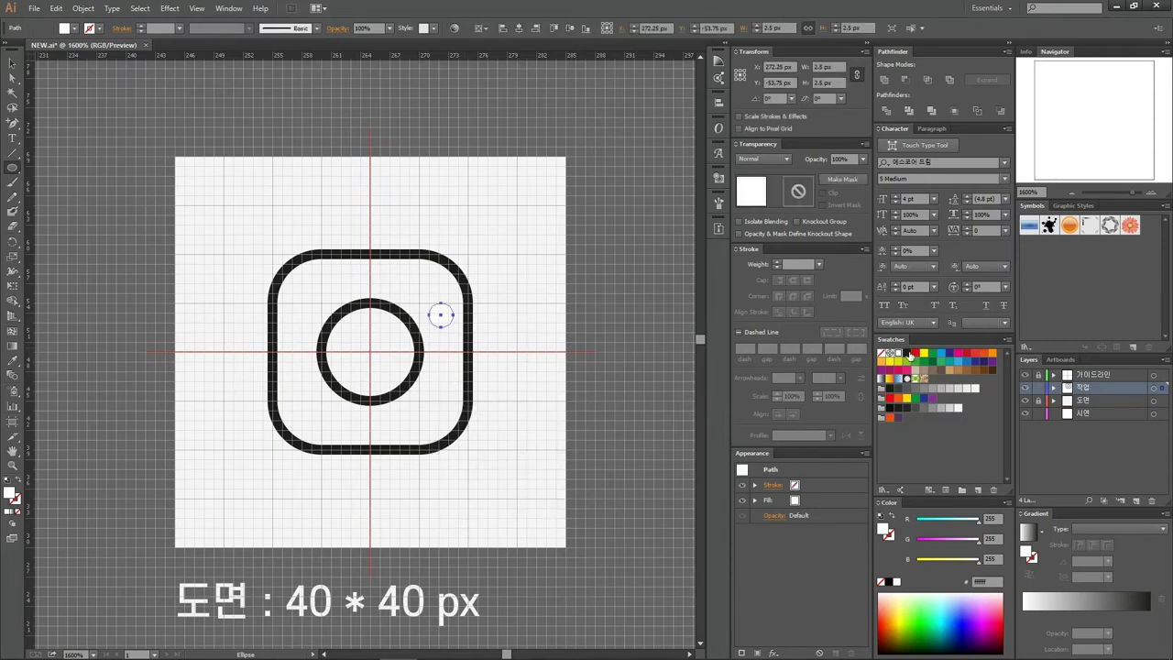
pyautogui.click(910, 354)
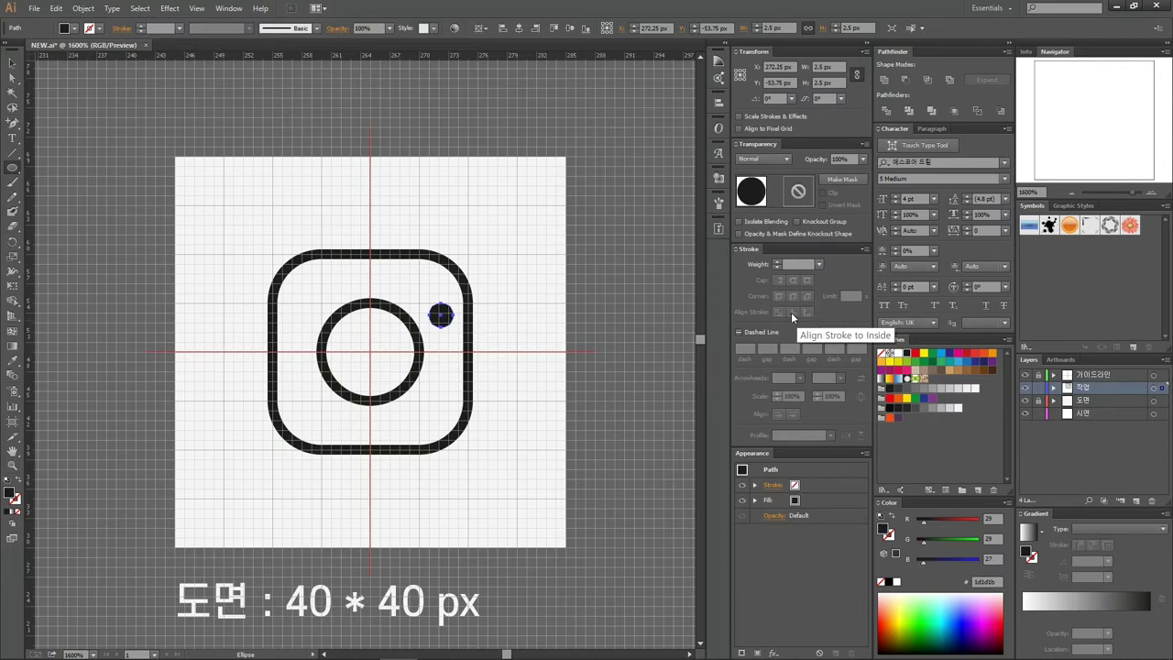
# Move the small black dot 1.5 px left and 2 px up, towards the rounded square's upper-right corner
pyautogui.press('Left')
pyautogui.press('Up')
pyautogui.press('Up')
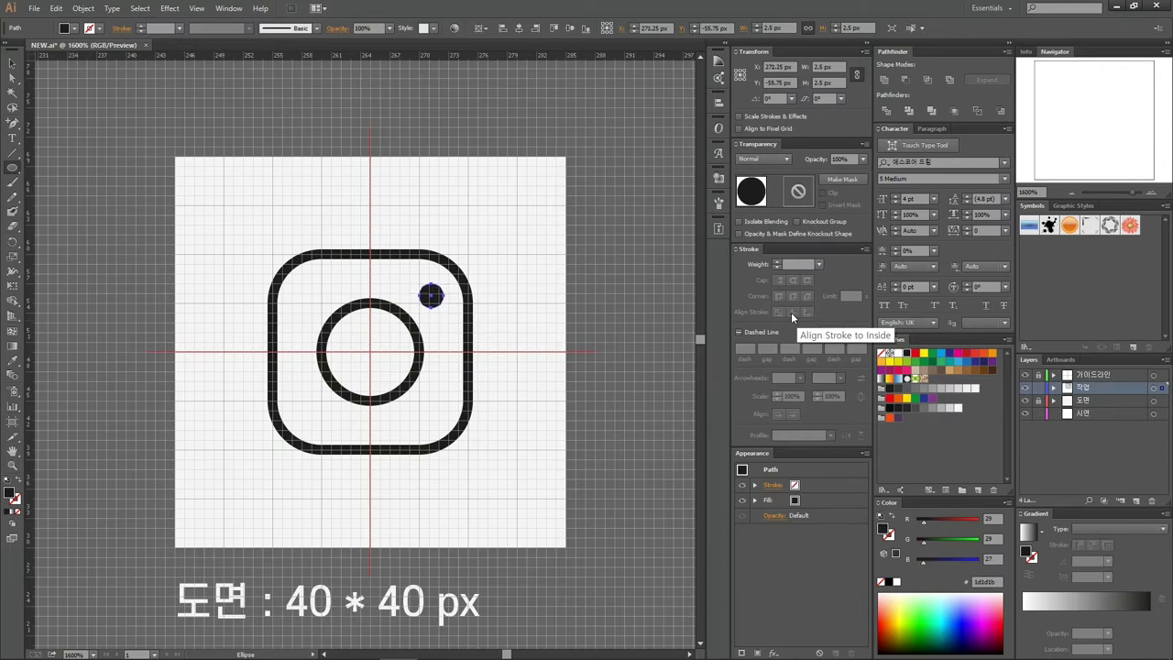
pyautogui.press('Left')
pyautogui.press('v')
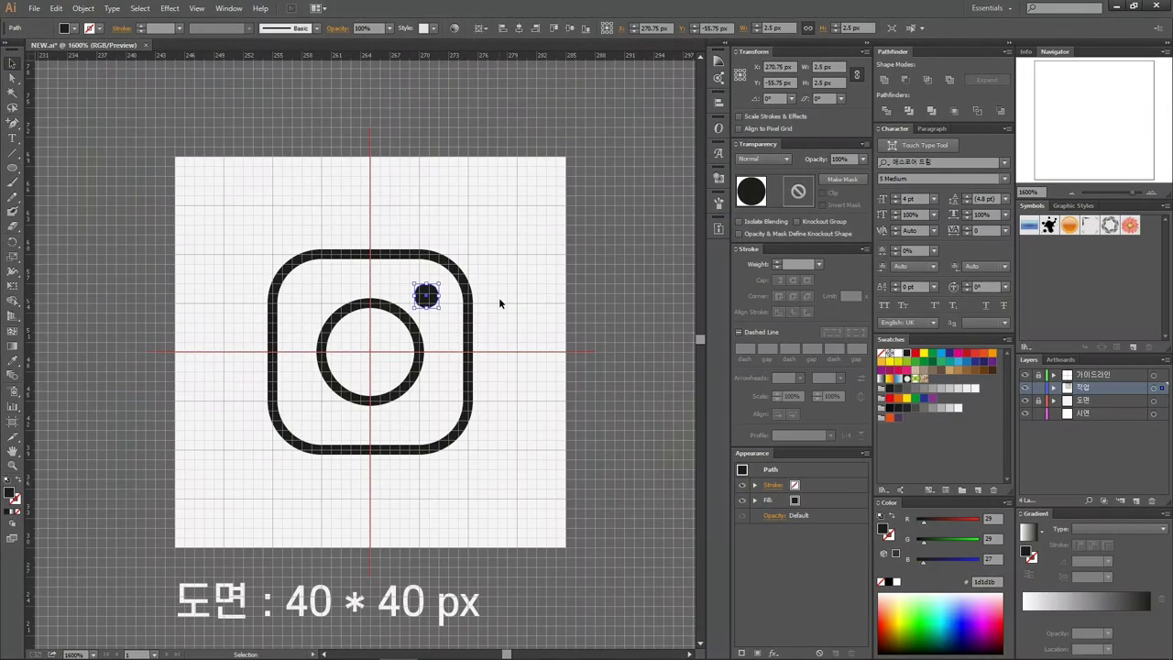
# Increase the stroke weight of the rounded square and centre circle to 2 px
pyautogui.click(498, 296)
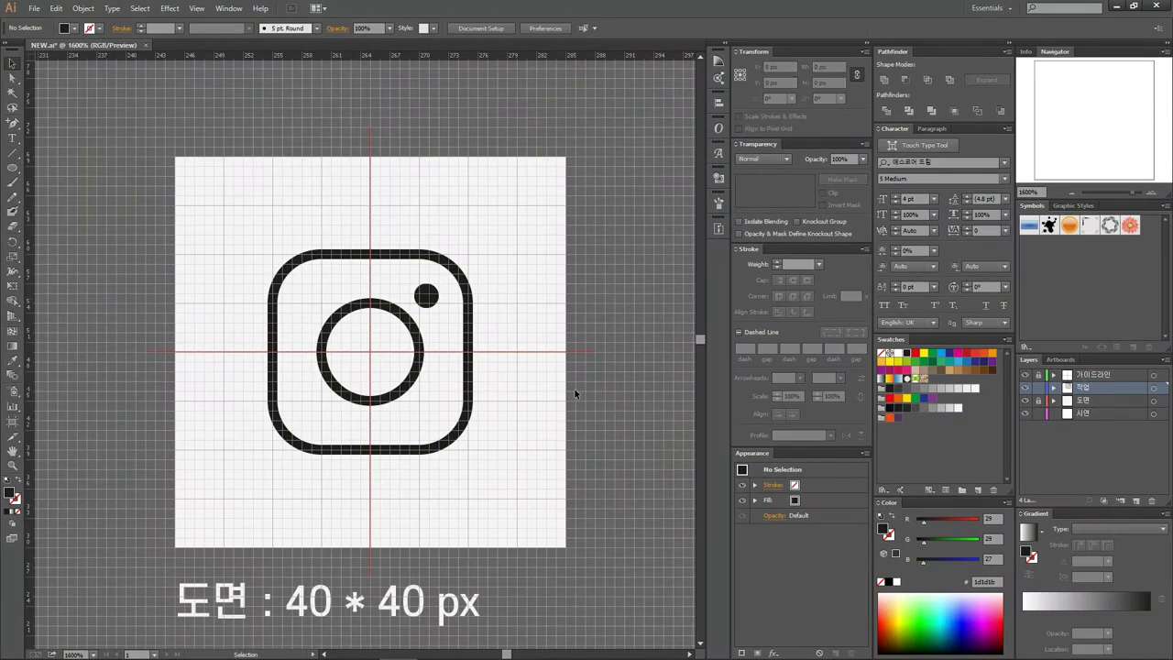
pyautogui.moveTo(509, 458); pyautogui.dragTo(366, 357)
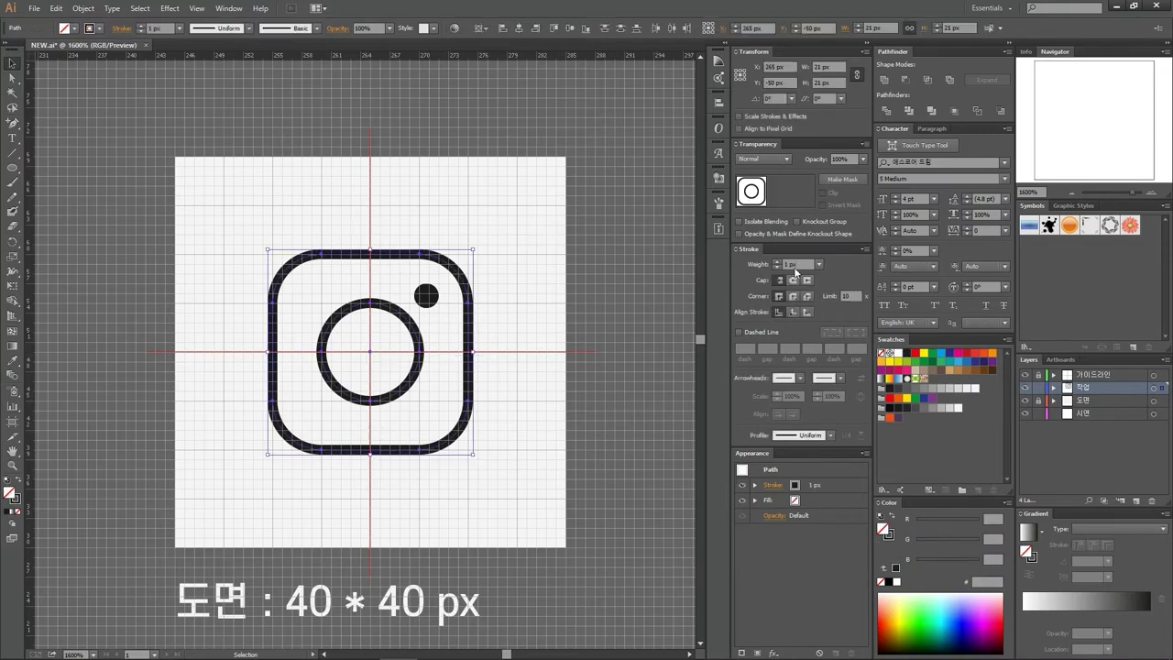
pyautogui.press('Up')
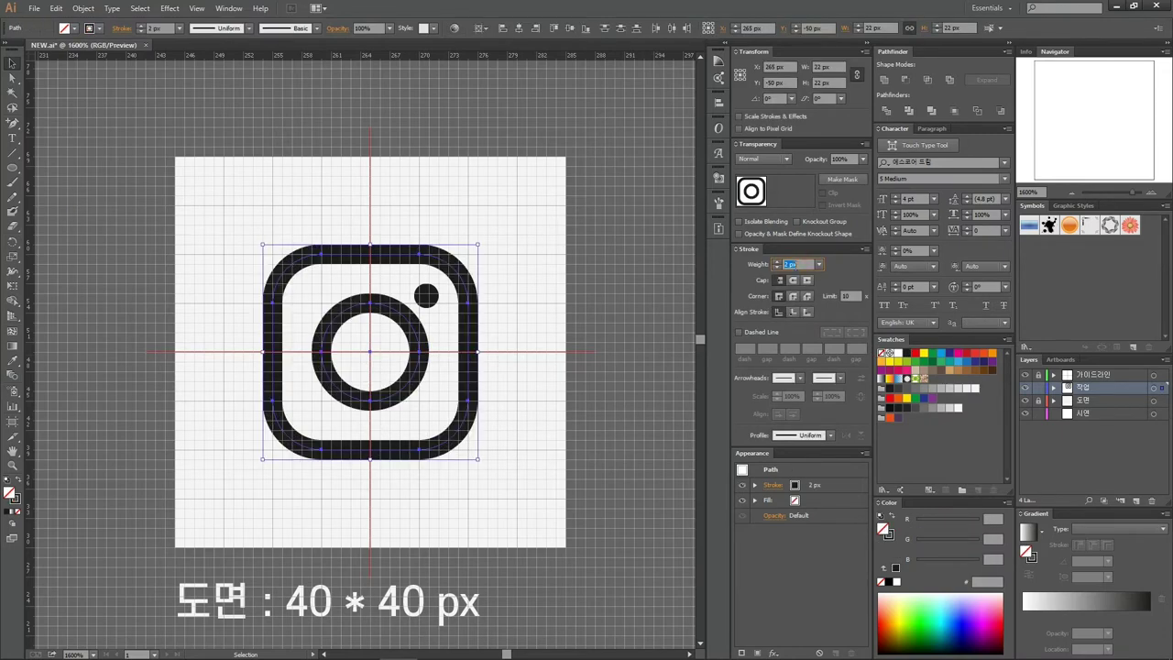
pyautogui.click(565, 373)
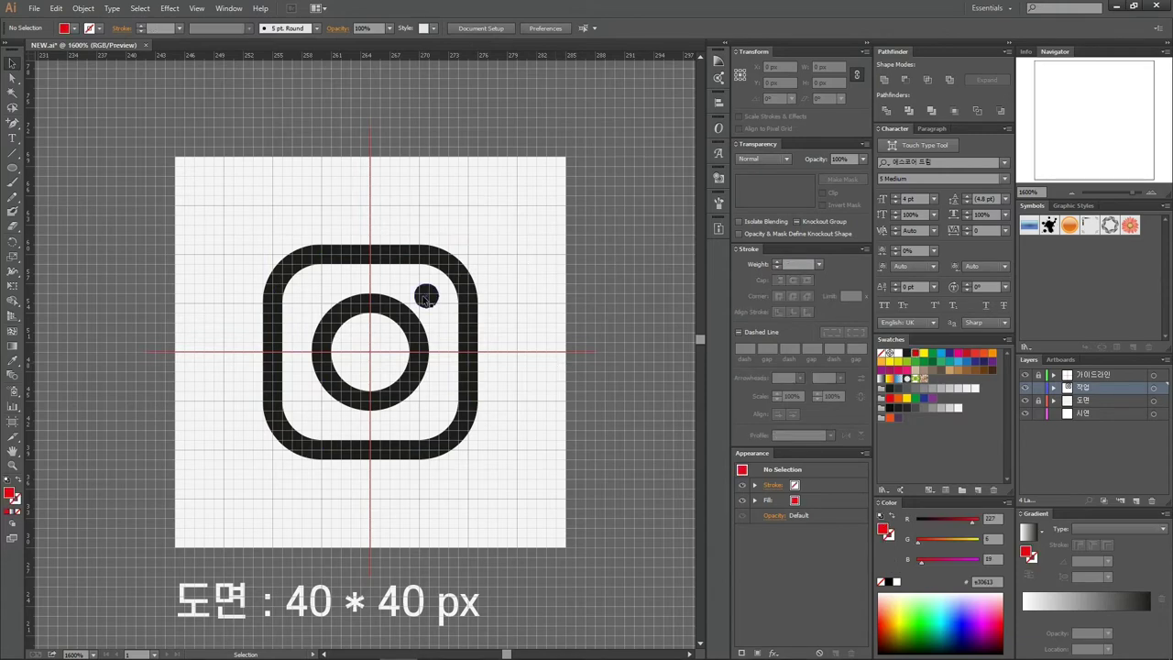
# Position the small black dot at X 271 px, Y -56 px
pyautogui.click(426, 297)
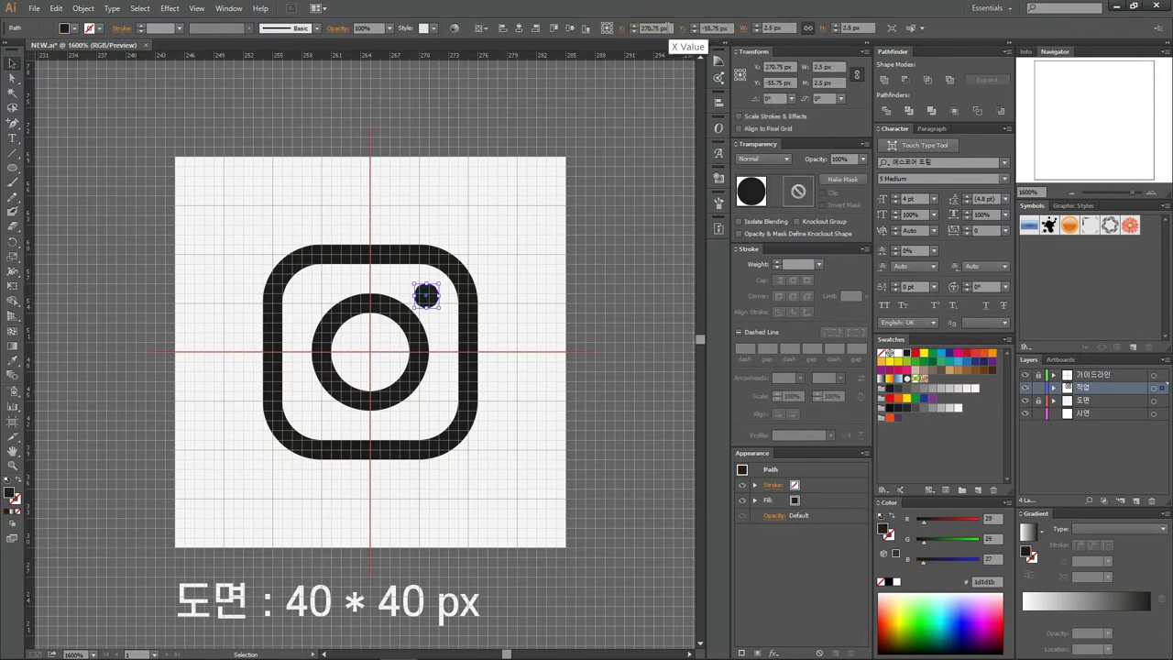
pyautogui.click(666, 28)
pyautogui.write('271')
pyautogui.press('Return')
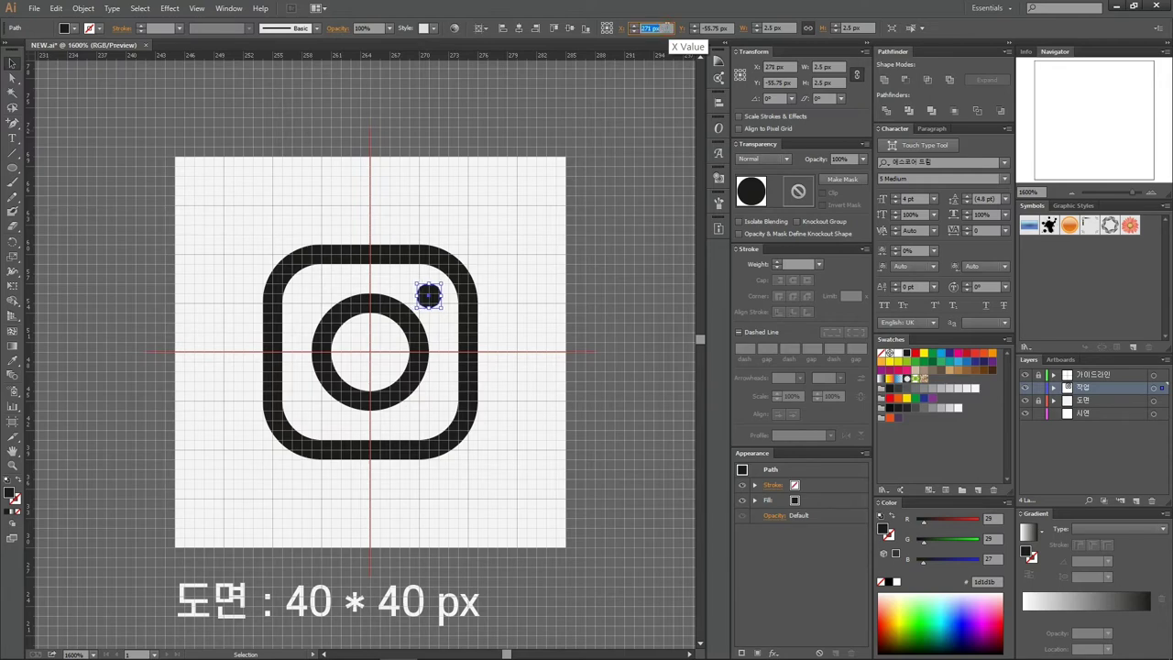
pyautogui.click(716, 27)
pyautogui.write('-56')
pyautogui.press('Return')
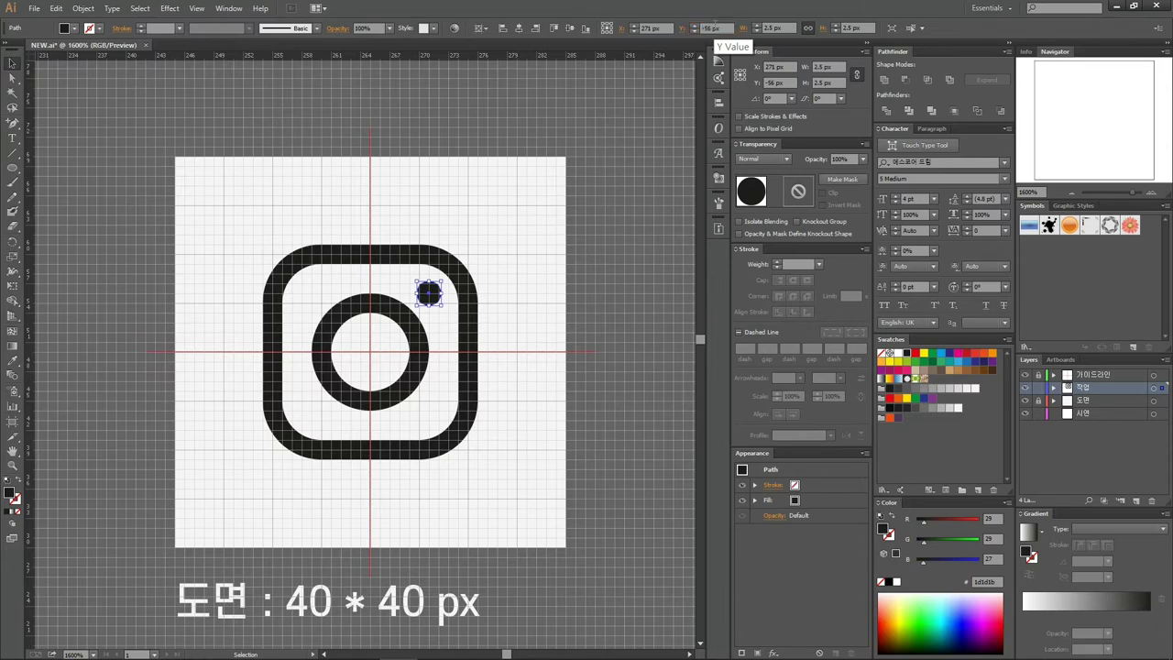
pyautogui.click(538, 266)
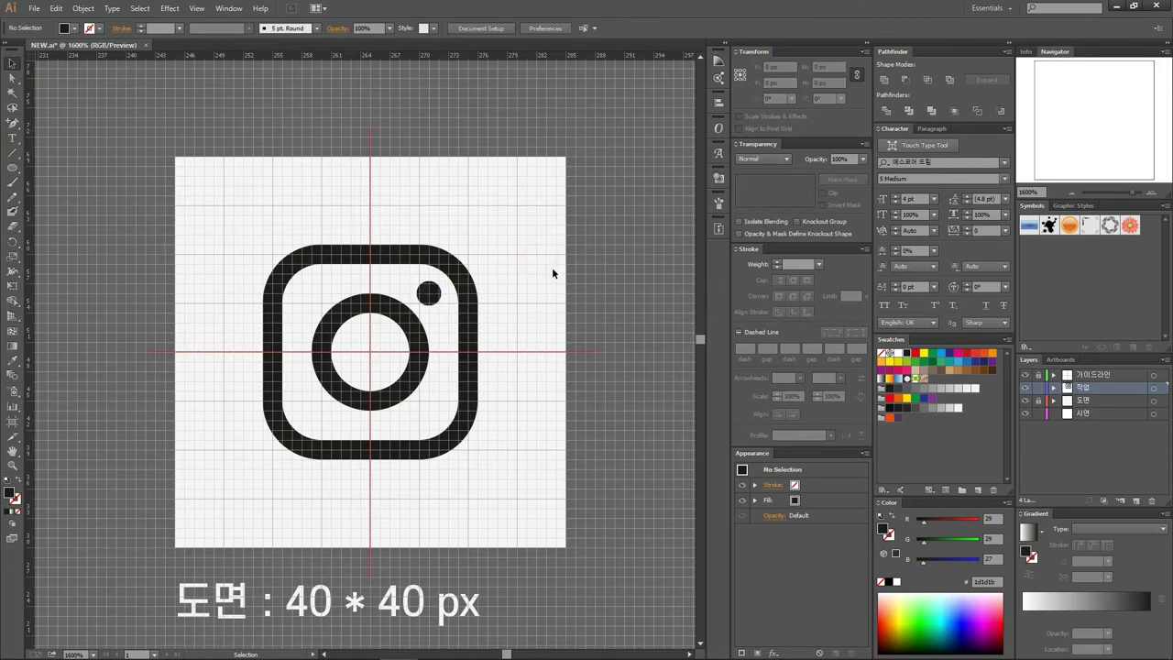
# Hide the grid and enable Scale Strokes & Effects with the rounded square and centre circle selected
pyautogui.hotkey('ctrl', "'")
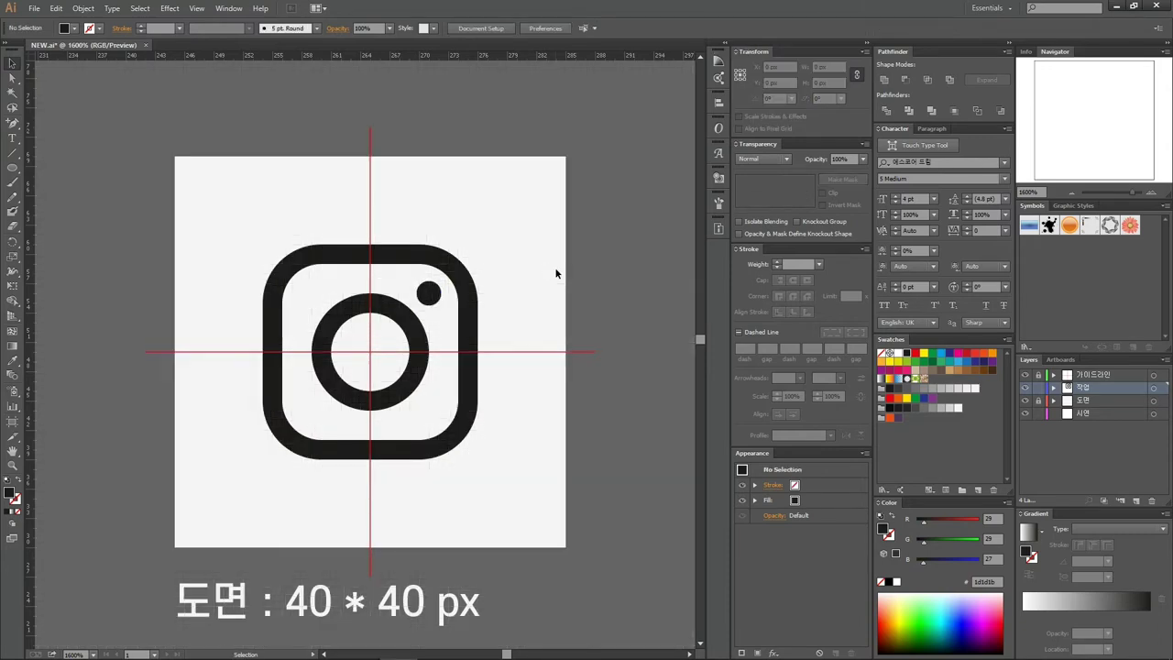
pyautogui.moveTo(543, 346); pyautogui.dragTo(372, 397)
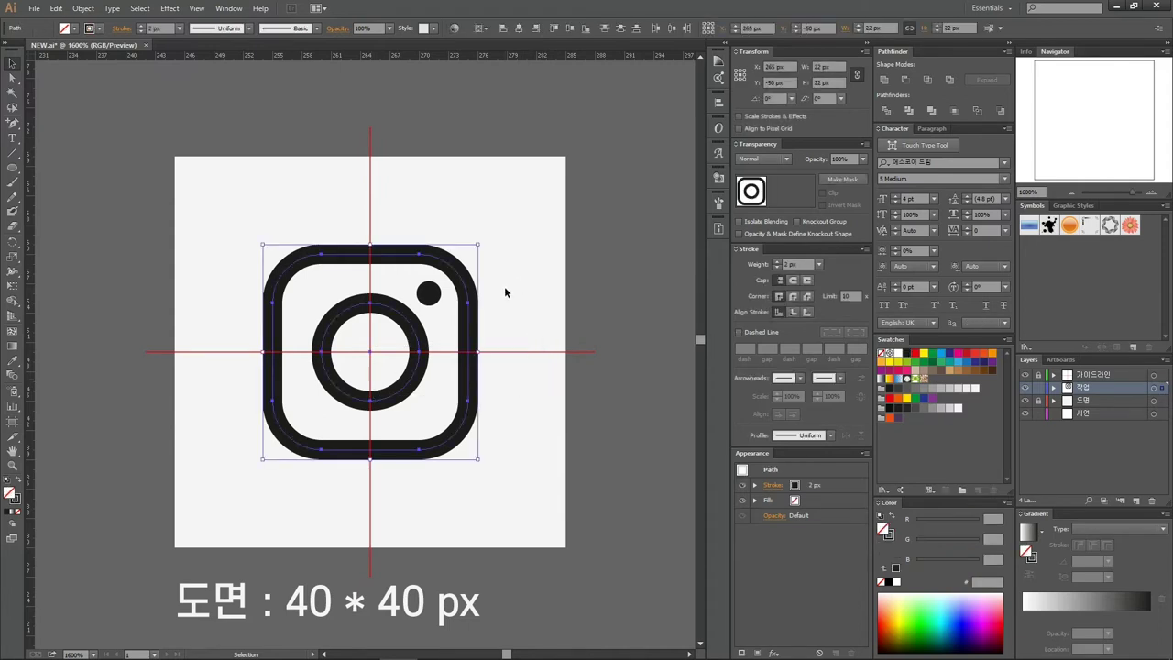
pyautogui.click(866, 52)
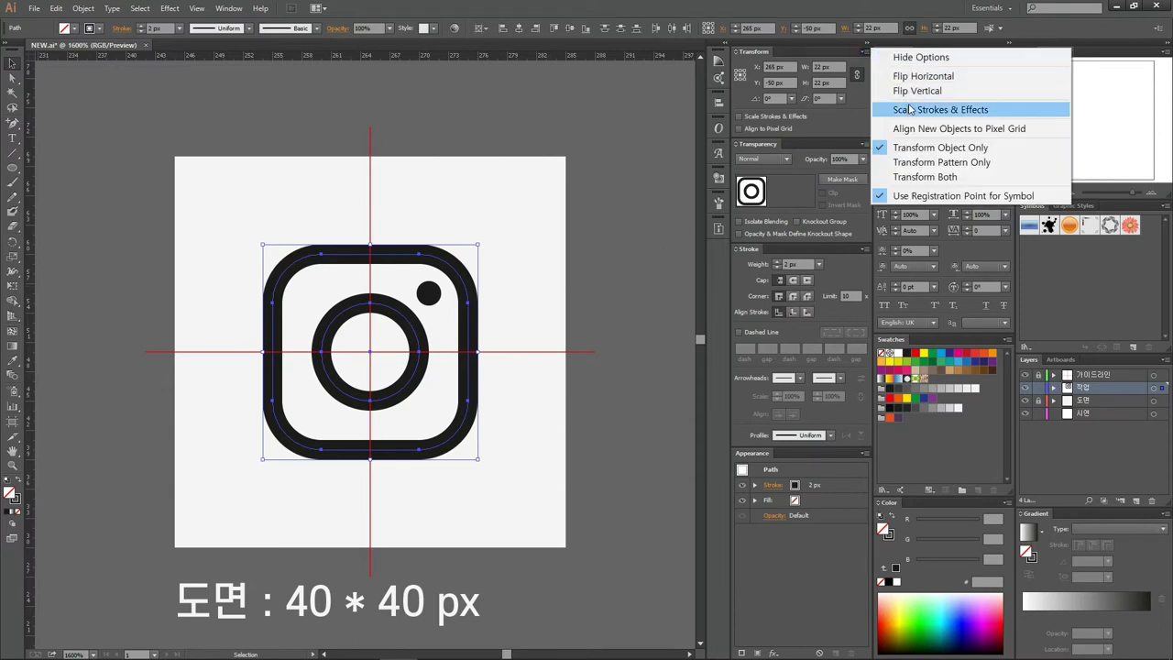
pyautogui.click(1015, 111)
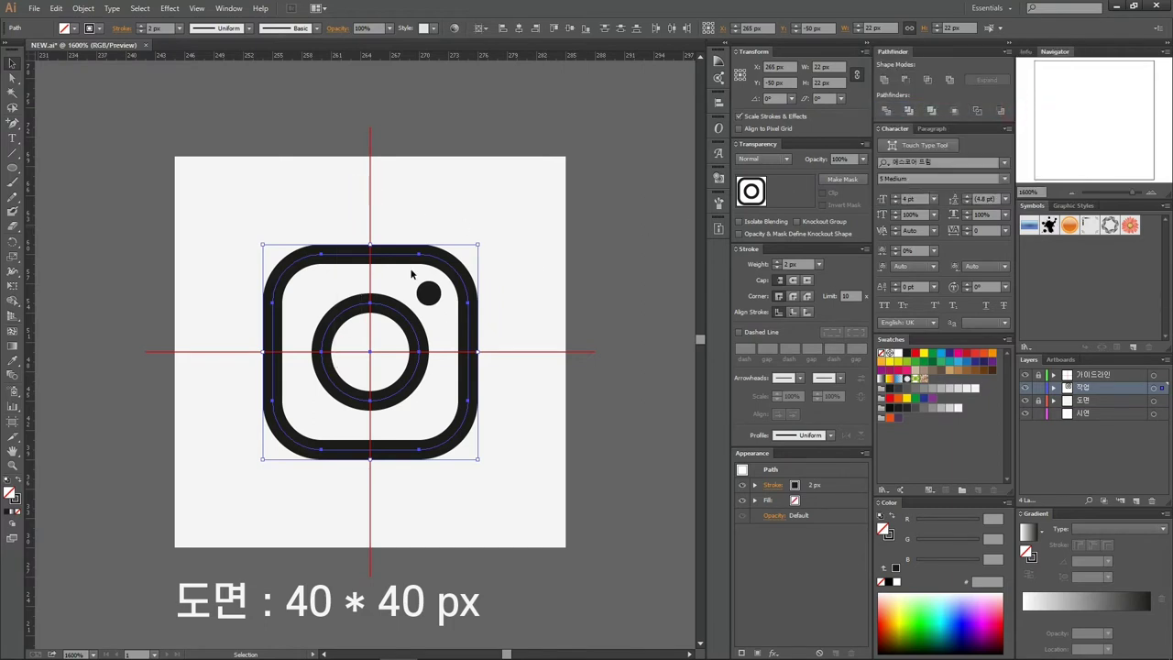
# Try enlarging the rounded square and centre circle from the upper-right corner, and undo the scaling
pyautogui.moveTo(477, 245); pyautogui.dragTo(523, 203)
pyautogui.hotkey('ctrl', 'z')
pyautogui.click(508, 234)
# Show the grid again and draw a centred 40 × 40 px square without fill or stroke around the icon
pyautogui.press("ctrl+'")
pyautogui.press('m')
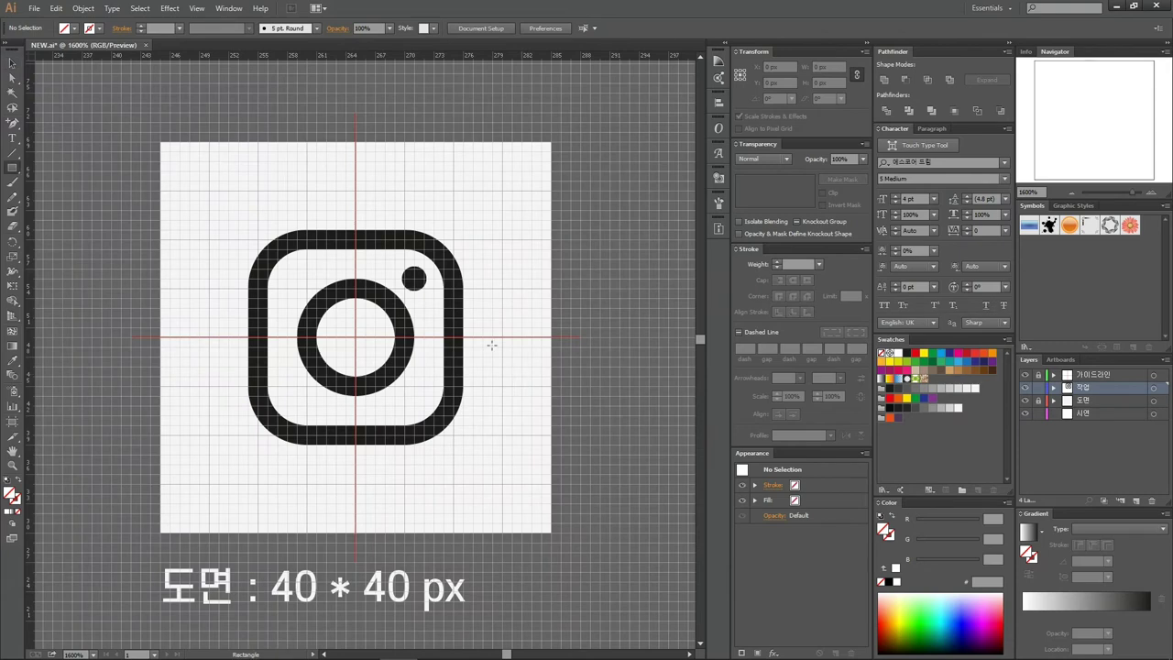
pyautogui.moveTo(350, 346); pyautogui.dragTo(521, 536)
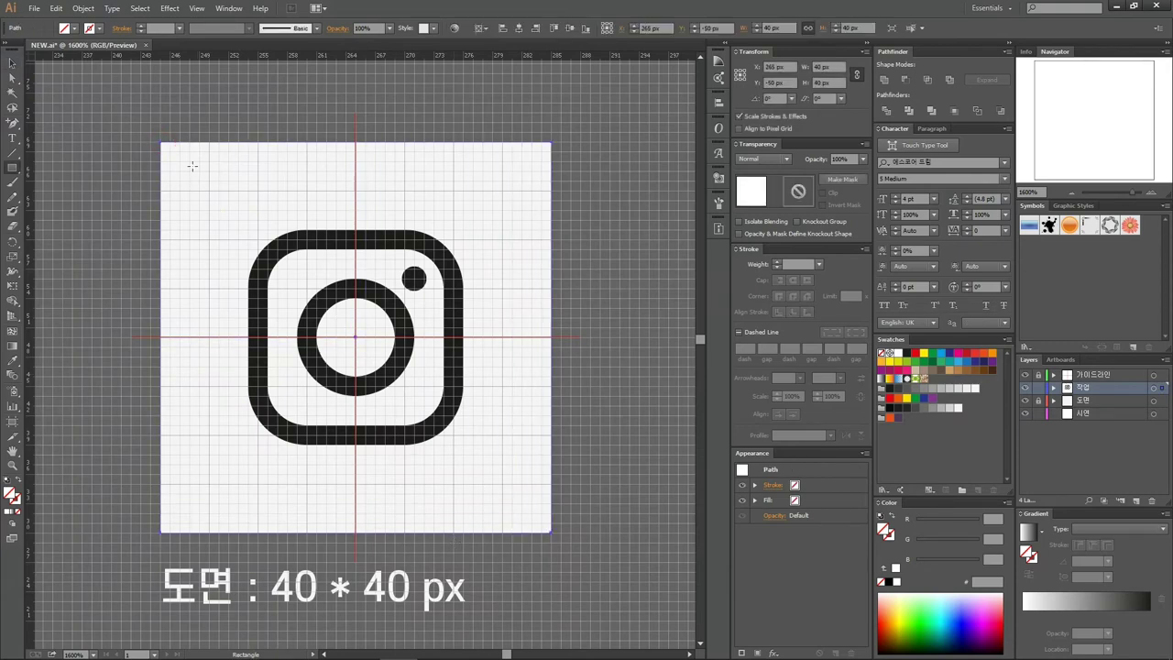
# Group the rounded square, centre circle and dot with the invisible 40 × 40 px frame
pyautogui.click(13, 63)
pyautogui.moveTo(500, 206); pyautogui.dragTo(385, 385)
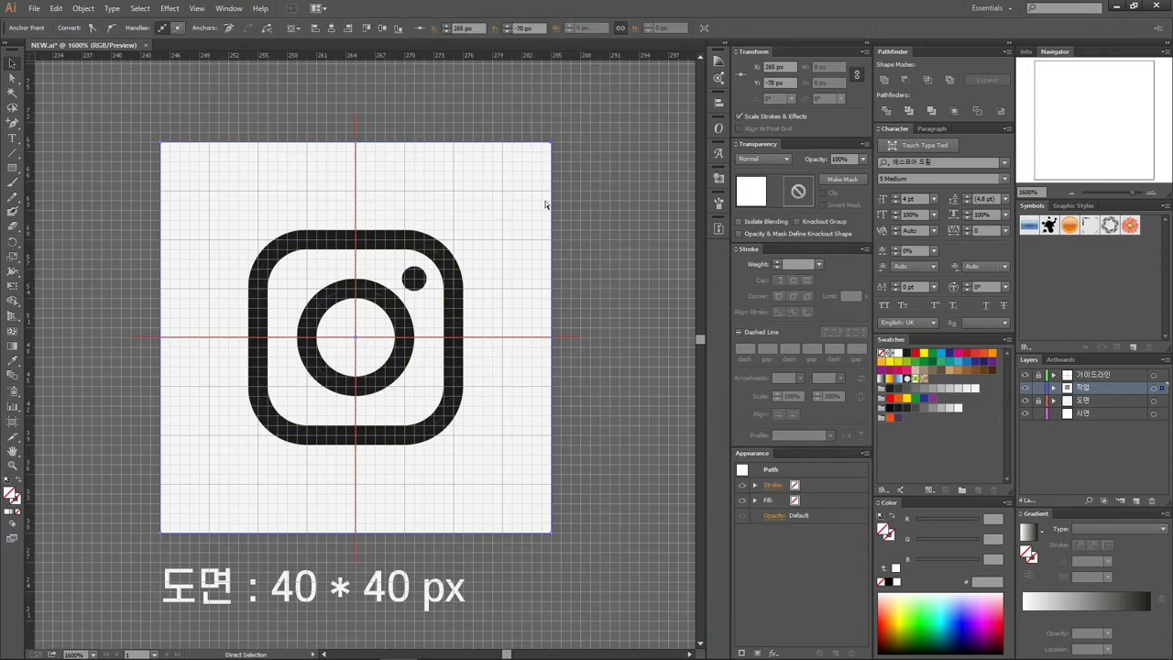
pyautogui.click(397, 322)
pyautogui.rightClick(447, 250)
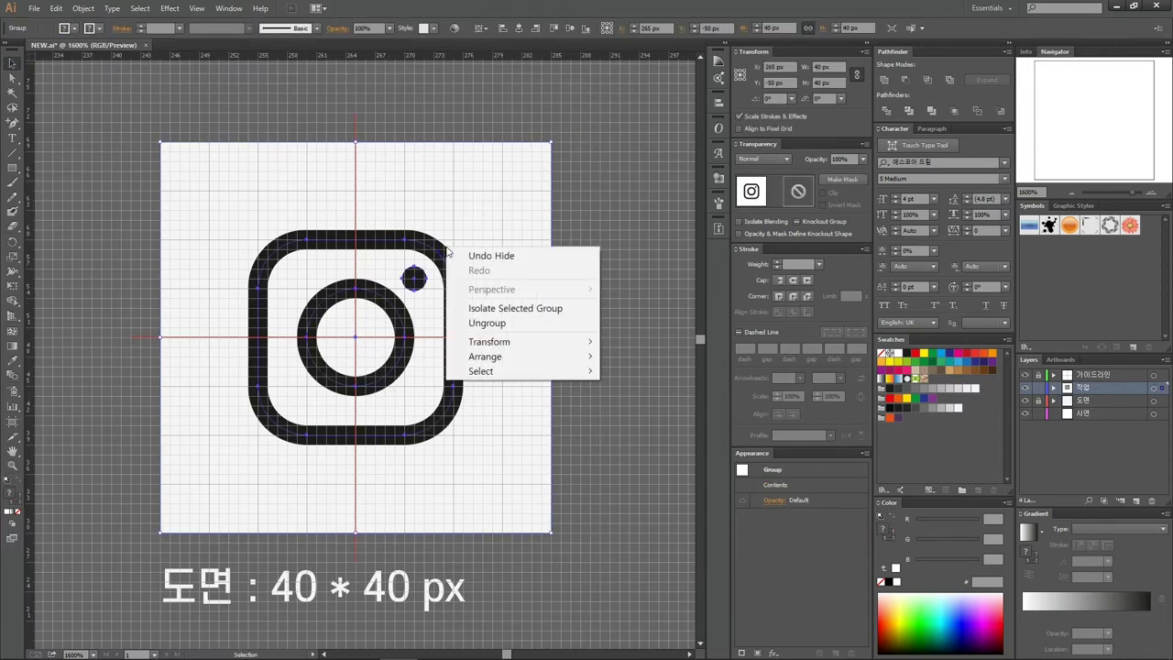
pyautogui.click(449, 213)
# Copy the icon group, hide the grid and paste the copy onto the large white artboard
pyautogui.moveTo(487, 221); pyautogui.dragTo(375, 313)
pyautogui.click(602, 322)
pyautogui.scroll(-5, 605, 366)
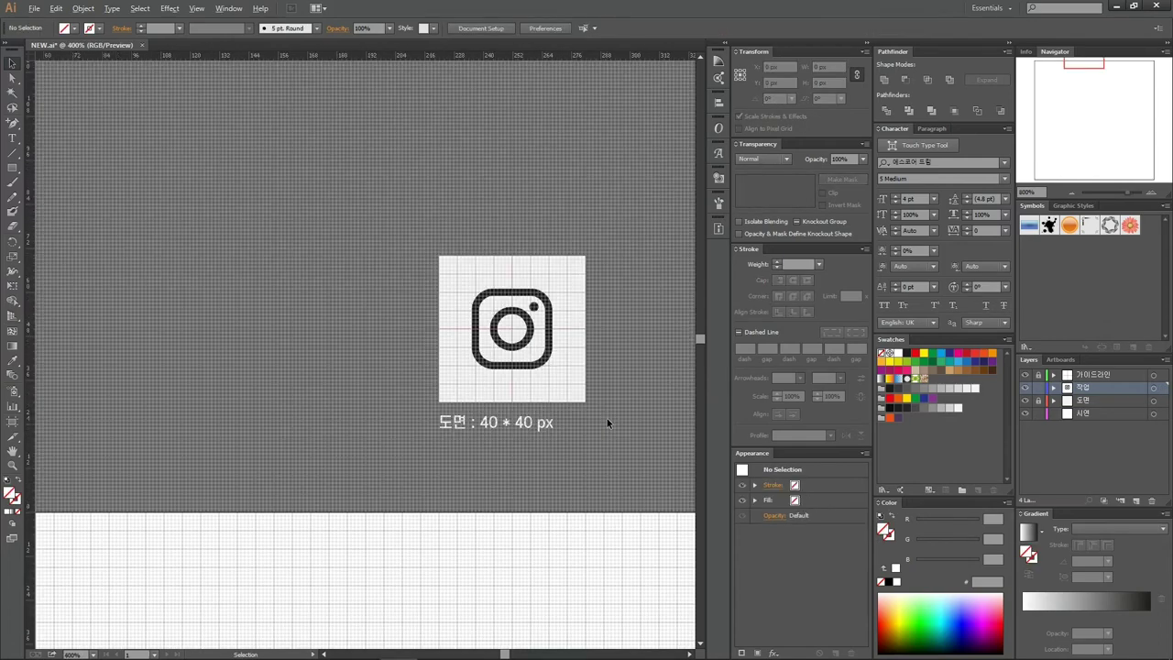
pyautogui.moveTo(555, 531); pyautogui.dragTo(468, 328)
pyautogui.scroll(-3, 449, 353)
pyautogui.moveTo(446, 367); pyautogui.dragTo(419, 367)
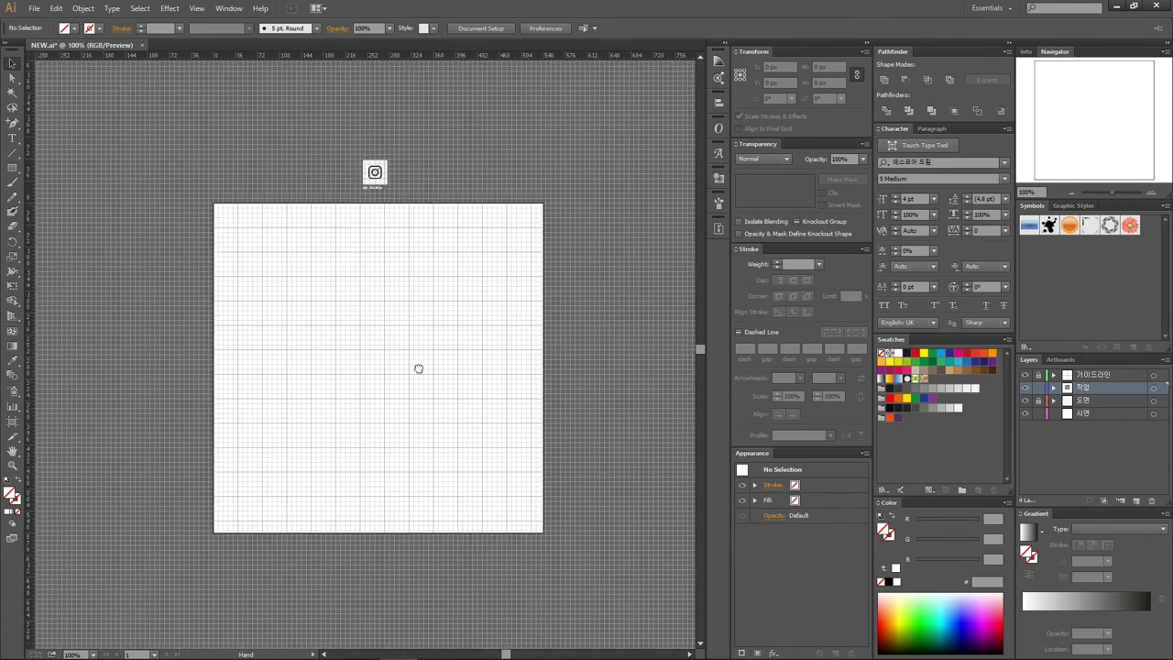
pyautogui.hotkey('ctrl', "'")
pyautogui.scroll(1, 398, 352)
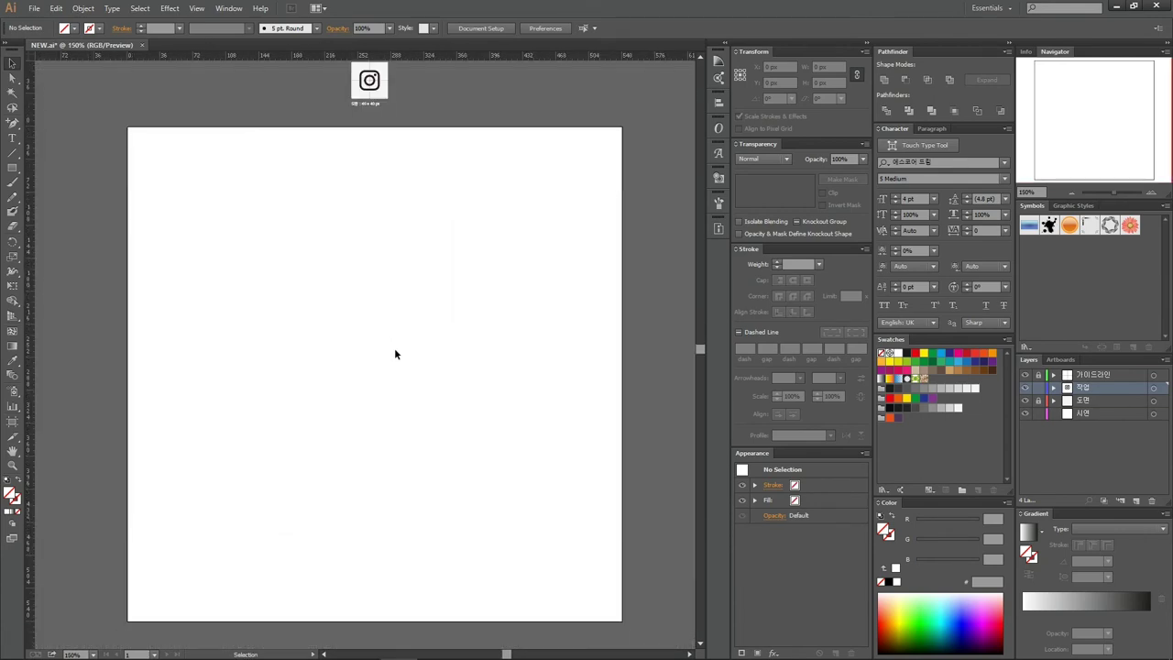
pyautogui.hotkey('ctrl', 'v')
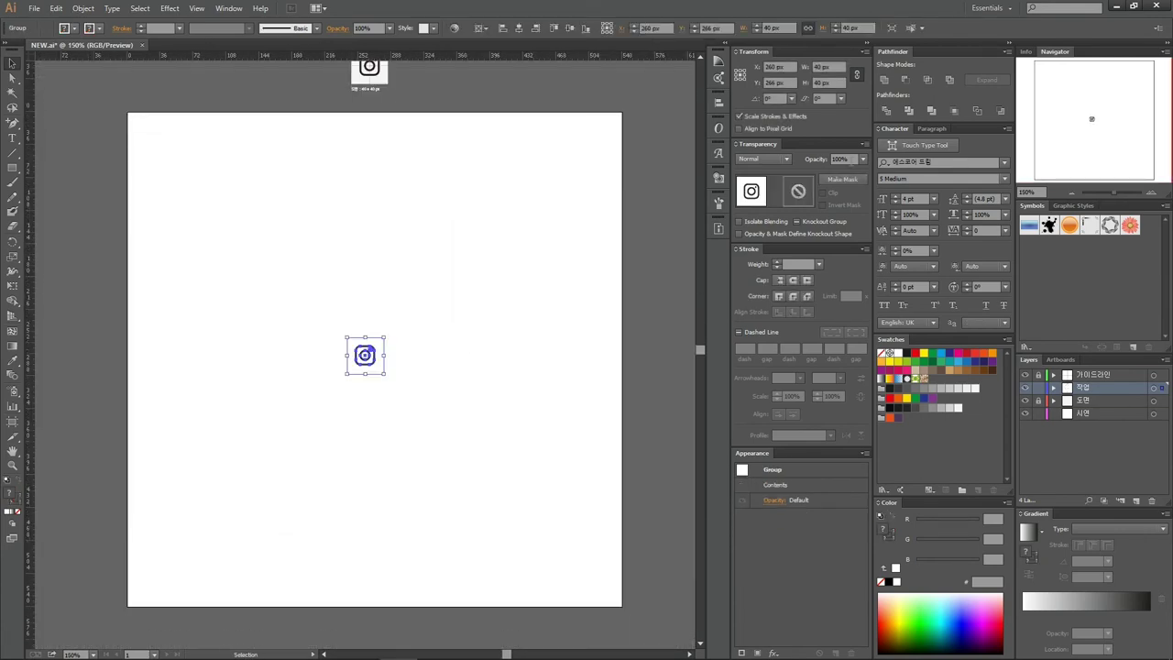
# Scale the pasted icon group proportionally to 500 × 500 px and centre it horizontally and vertically on the artboard
pyautogui.click(784, 30)
pyautogui.scroll(19, 785, 30)
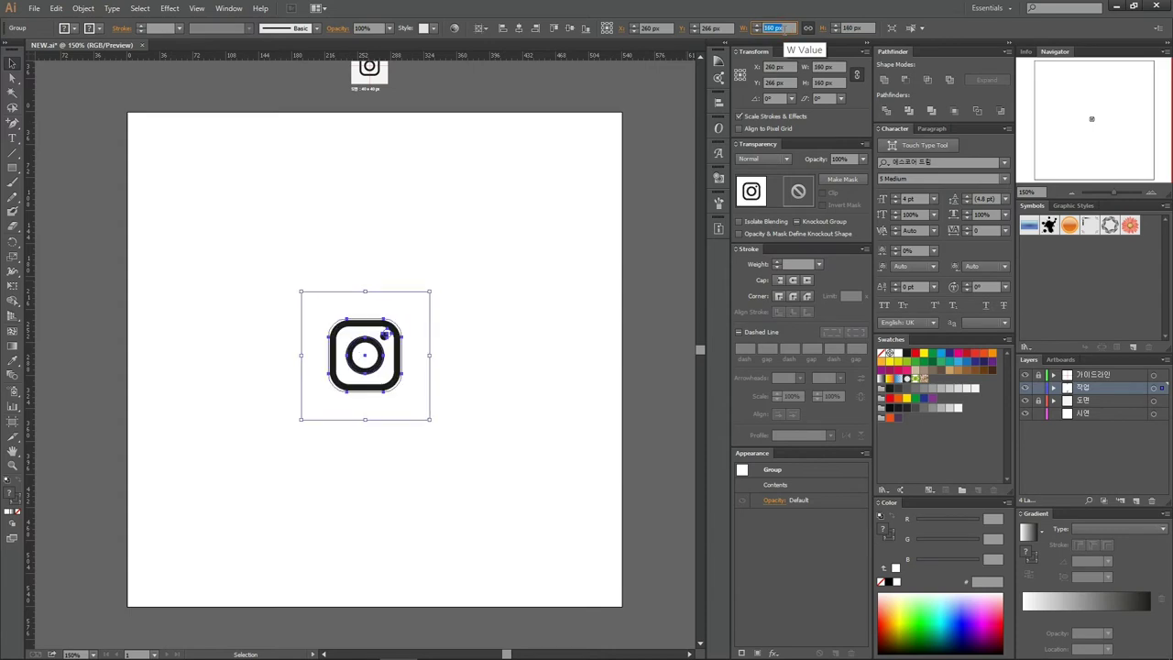
pyautogui.hotkey('shift', 'Up')
pyautogui.hotkey('shift', 'Up')
pyautogui.hotkey('shift', 'Up')
pyautogui.hotkey('shift', 'Up')
pyautogui.hotkey('shift', 'Up')
pyautogui.hotkey('shift', 'Up')
pyautogui.hotkey('shift', 'Up')
pyautogui.hotkey('shift', 'Up')
pyautogui.hotkey('shift', 'Up')
pyautogui.hotkey('shift', 'Up')
pyautogui.hotkey('shift', 'Up')
pyautogui.hotkey('shift', 'Up')
pyautogui.hotkey('shift', 'Up')
pyautogui.hotkey('shift', 'Up')
pyautogui.hotkey('shift', 'Up')
pyautogui.hotkey('shift', 'Up')
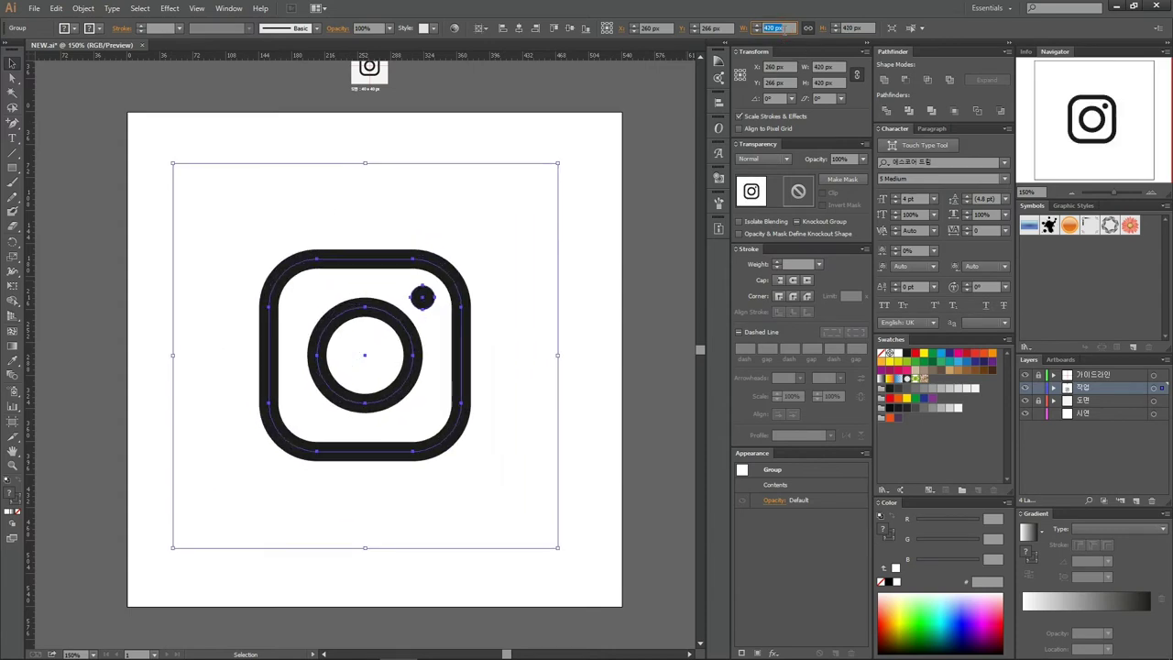
pyautogui.hotkey('shift', 'Up')
pyautogui.hotkey('shift', 'Up')
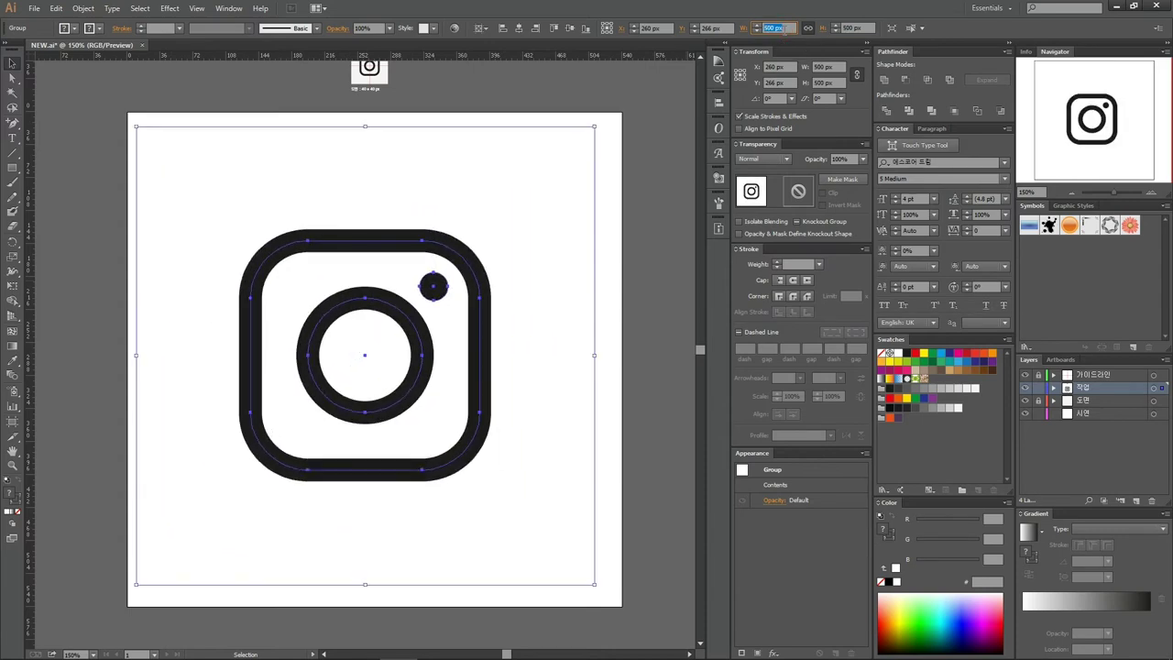
pyautogui.click(518, 28)
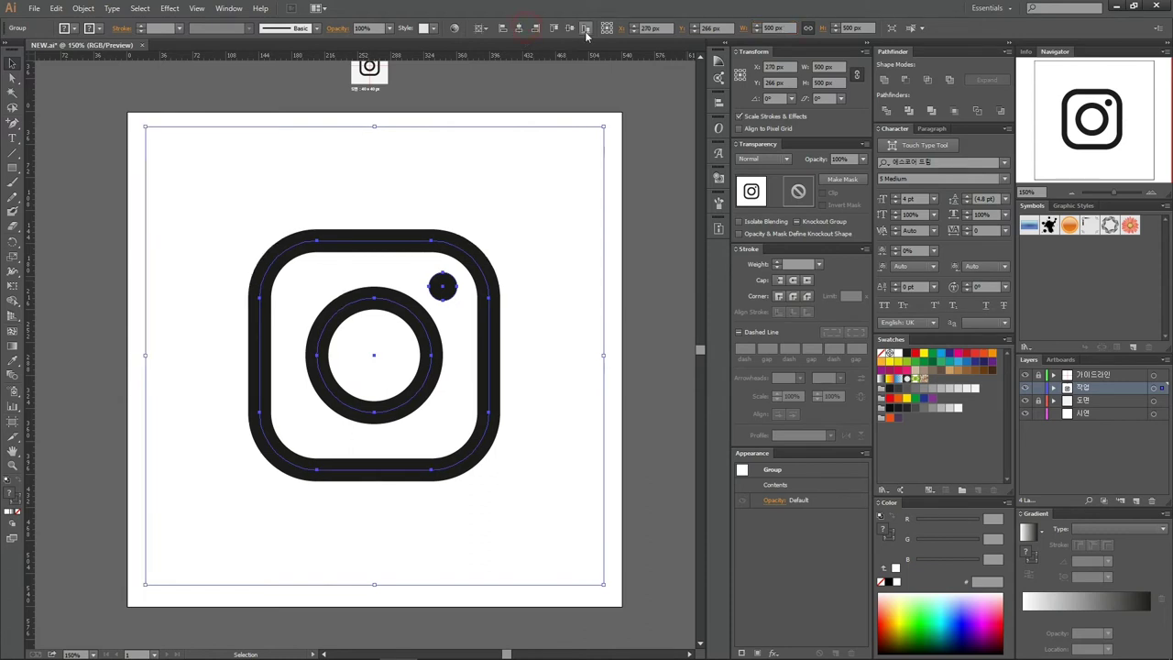
pyautogui.click(569, 27)
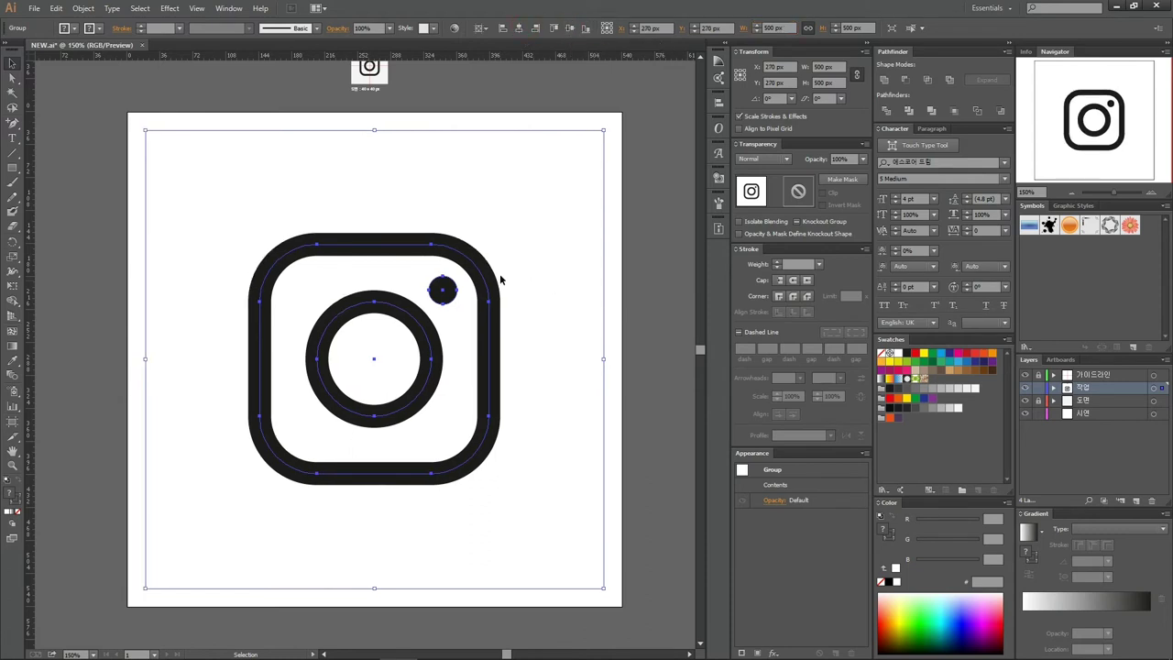
# Expand the fills and strokes of the enlarged icon group into filled shapes
pyautogui.click(84, 8)
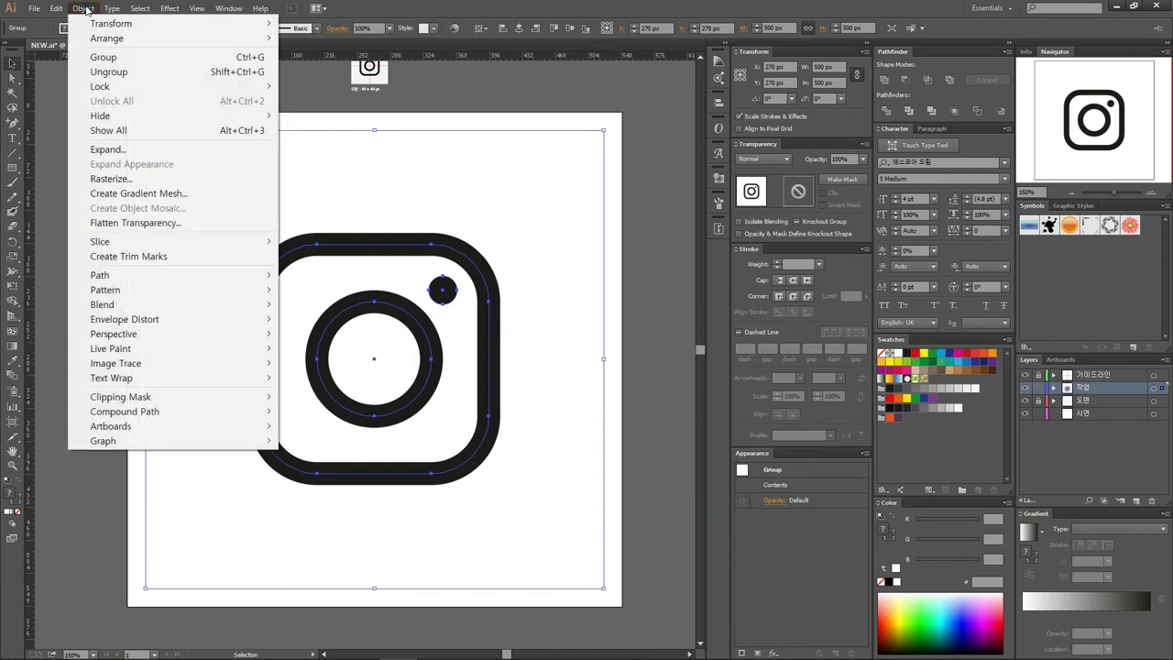
pyautogui.click(143, 149)
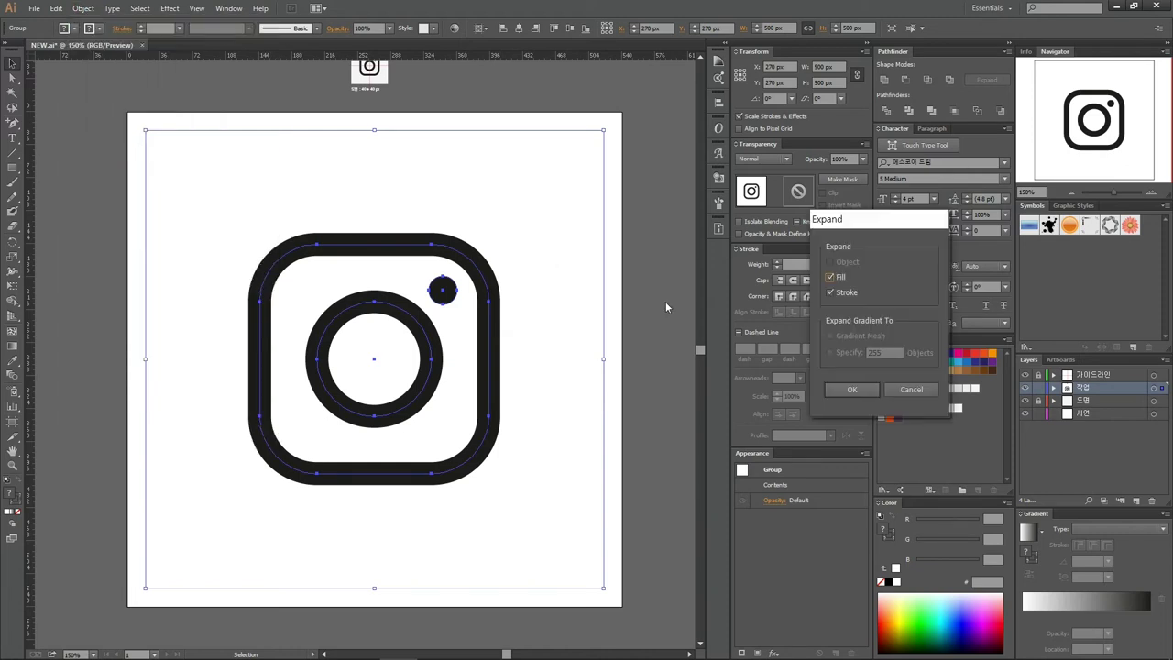
pyautogui.click(852, 389)
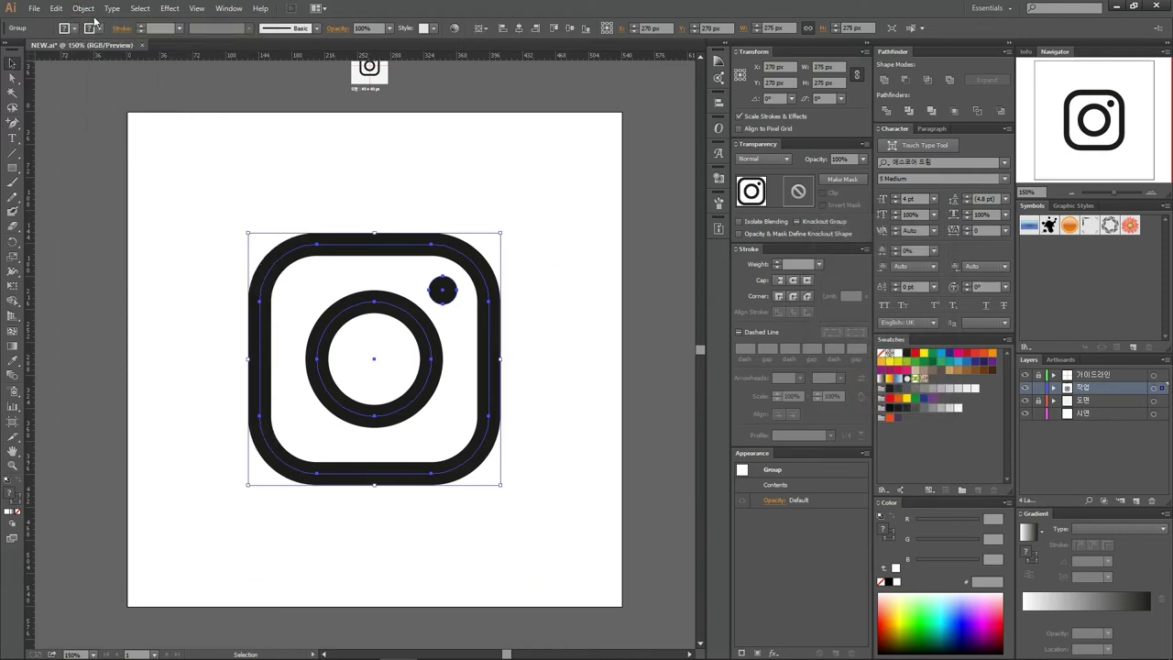
pyautogui.click(84, 8)
pyautogui.click(144, 147)
pyautogui.click(852, 389)
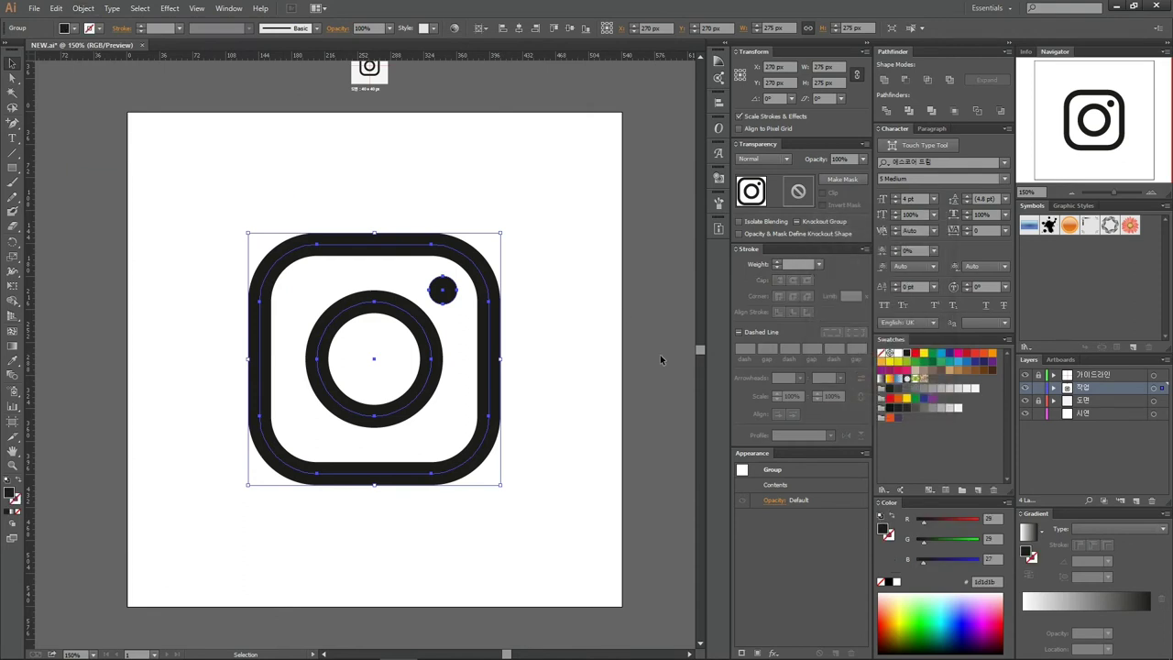
pyautogui.click(583, 335)
pyautogui.moveTo(540, 325); pyautogui.dragTo(440, 372)
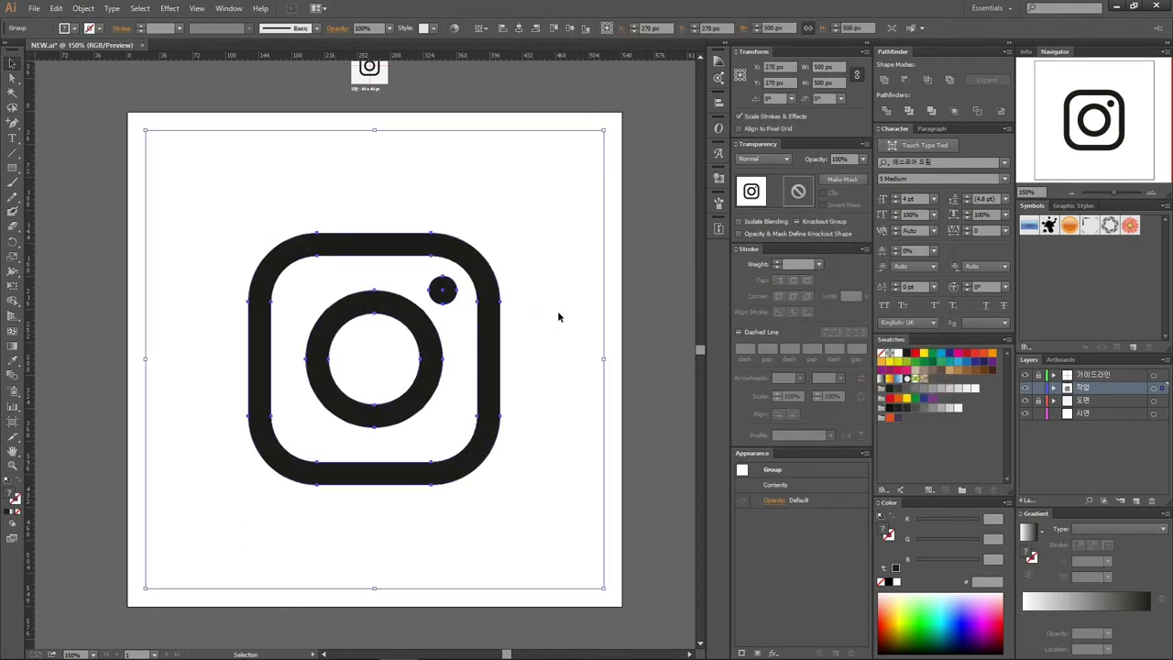
pyautogui.click(558, 313)
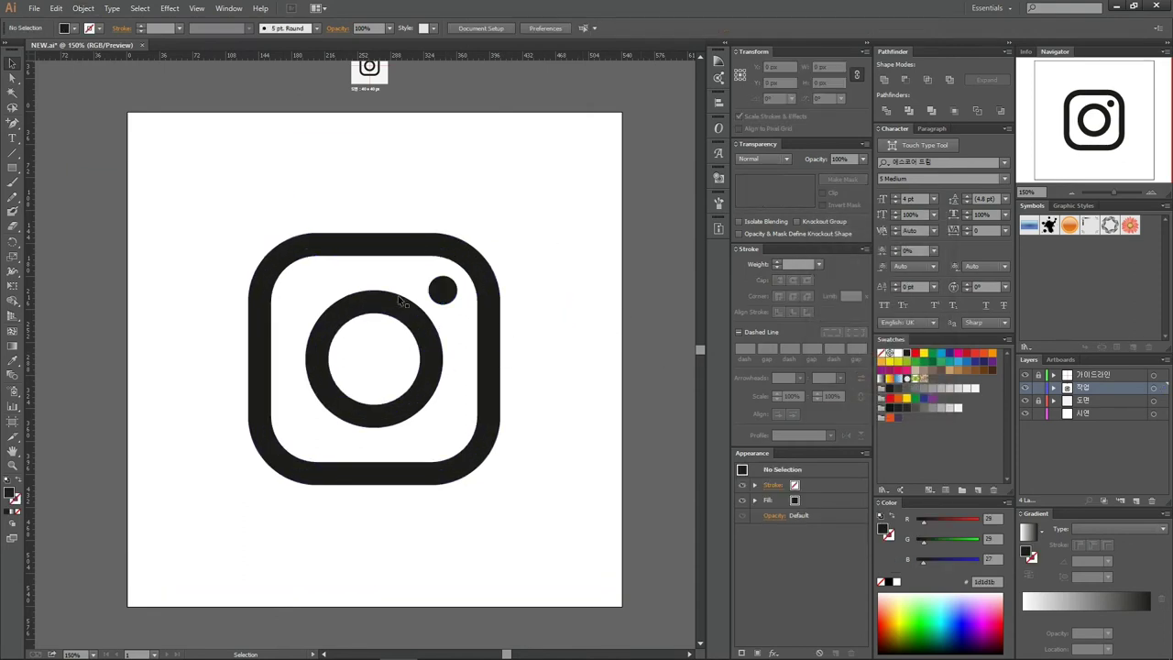
# Draw a square of about 566 × 566 px covering the whole artboard and send it behind the icon
pyautogui.press('m')
pyautogui.moveTo(123, 93)
pyautogui.mouseDown()
pyautogui.moveTo(604, 424)
pyautogui.moveTo(641, 614)
pyautogui.mouseUp()
pyautogui.moveTo(582, 254); pyautogui.dragTo(574, 260)
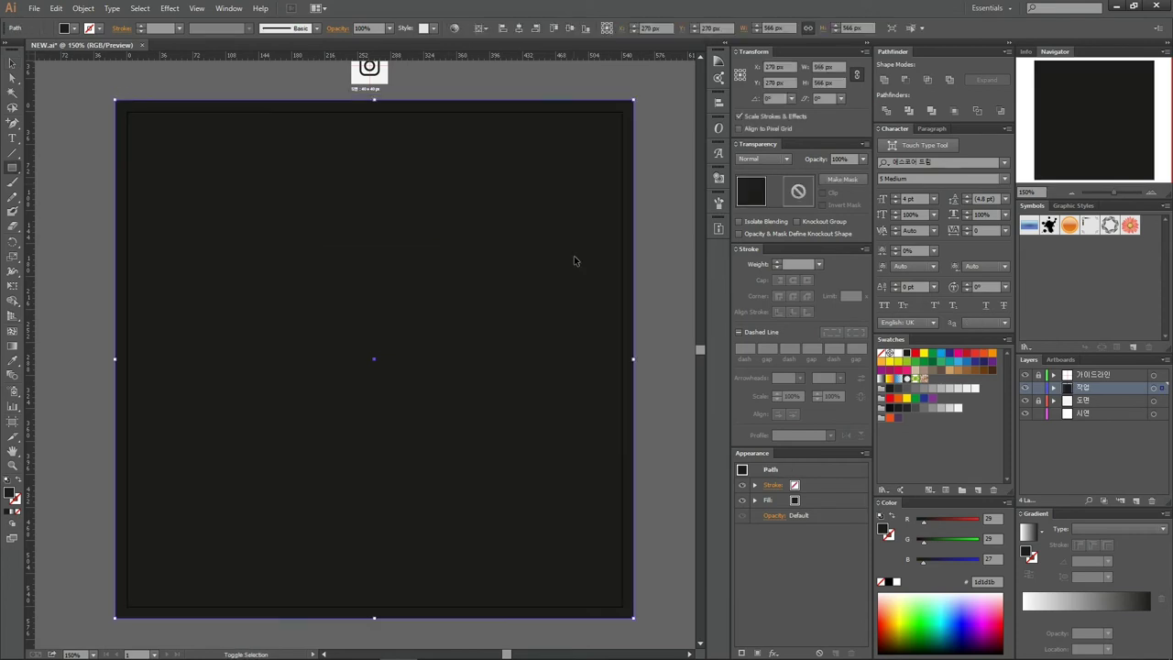
pyautogui.hotkey('ctrl', 'shift', '[')
# Fill the background square with a radial gradient running from its lower-left corner towards the upper-right corner
pyautogui.click(991, 362)
pyautogui.click(1029, 531)
pyautogui.click(1127, 529)
pyautogui.click(1128, 556)
pyautogui.press('g')
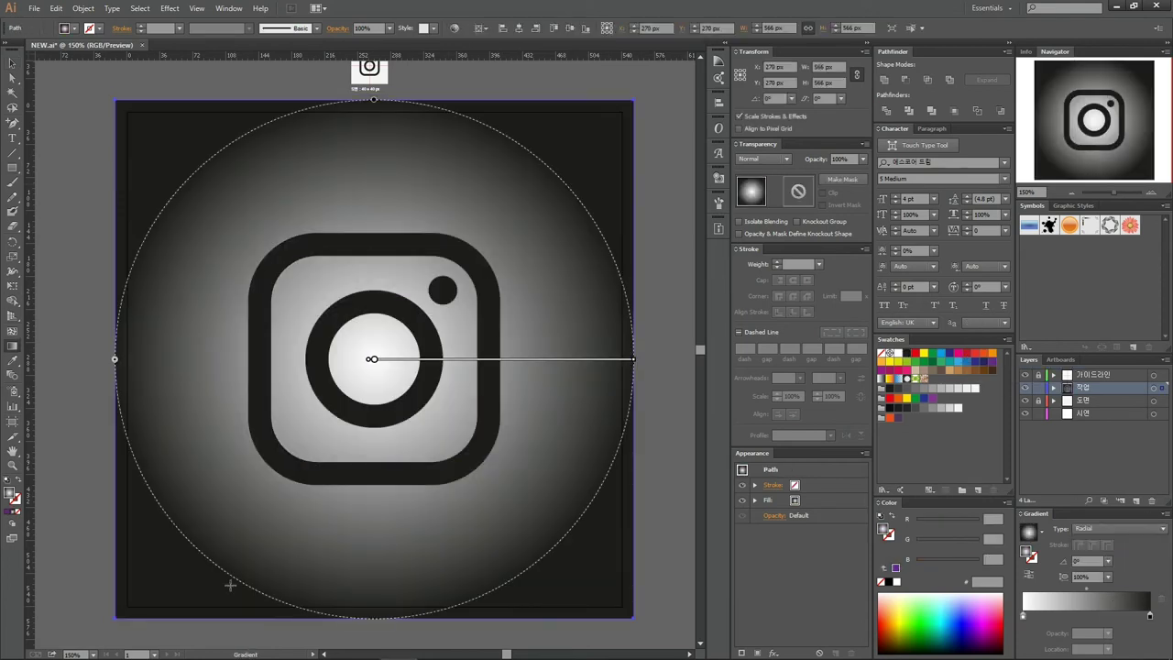
pyautogui.moveTo(210, 608); pyautogui.dragTo(210, 222)
pyautogui.moveTo(168, 611); pyautogui.dragTo(617, 76)
# Make the gradient's start stop light orange and add two yellow stops, the second at about 34.43%
pyautogui.moveTo(1023, 616); pyautogui.dragTo(1048, 616)
pyautogui.moveTo(923, 353); pyautogui.dragTo(1024, 616)
pyautogui.moveTo(880, 362); pyautogui.dragTo(1048, 616)
pyautogui.moveTo(1048, 615); pyautogui.dragTo(1040, 615)
pyautogui.moveTo(1039, 616); pyautogui.dragTo(1066, 616)
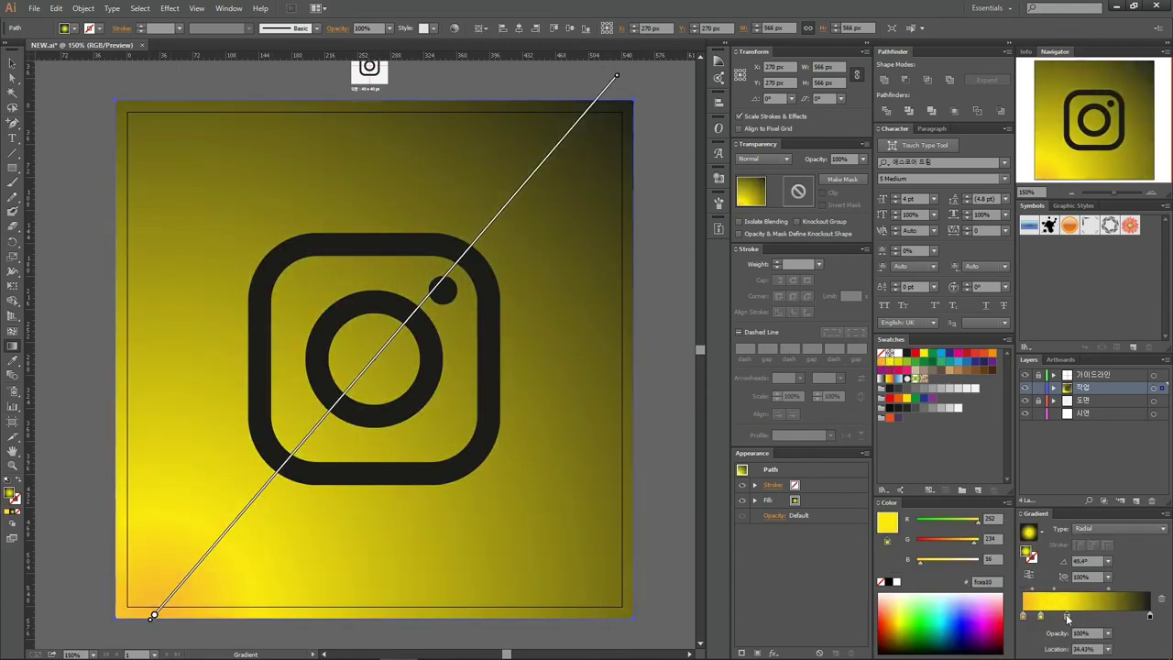
# Set the gradient's end stop to purple and the 34.43% stop to orange (R 243, G 111, B 0)
pyautogui.moveTo(991, 353); pyautogui.dragTo(1150, 616)
pyautogui.click(1066, 616)
pyautogui.moveTo(958, 541); pyautogui.dragTo(945, 545)
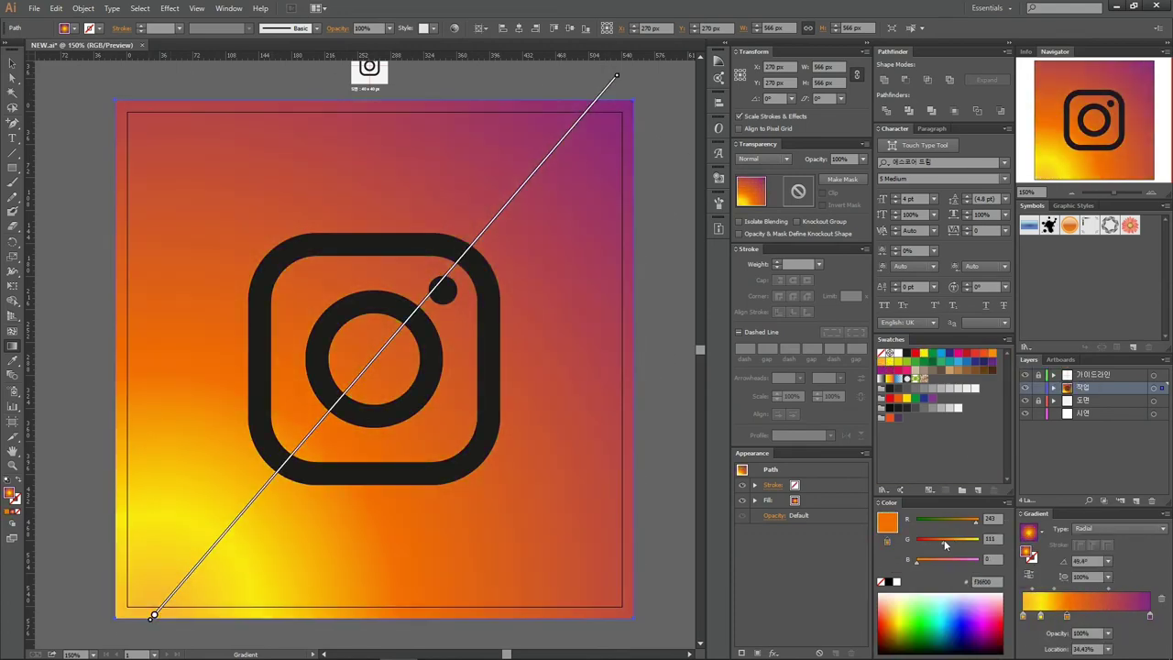
# Make the start stop of the background square's radial gradient yellow (R 255, G 237, B 0)
pyautogui.moveTo(924, 353); pyautogui.dragTo(1023, 616)
pyautogui.click(13, 62)
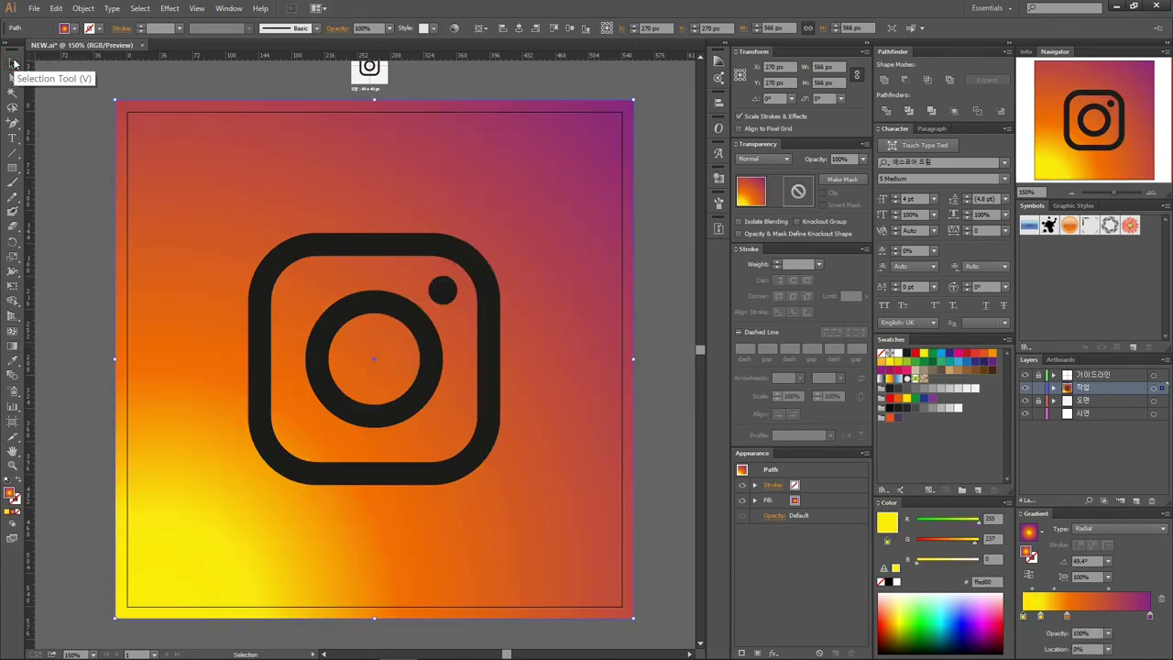
# Fill a copy of the background square with a linear gradient fading to transparent, running from above its upper edge down toward the icon's centre
pyautogui.click(1041, 532)
pyautogui.click(1018, 560)
pyautogui.press('g')
pyautogui.moveTo(168, 93); pyautogui.dragTo(307, 428)
# Recolour both stops of the overlay's linear gradient blue (R 29, G 113, B 184) and slightly shorten the gradient inside the lens ring
pyautogui.moveTo(941, 353); pyautogui.dragTo(1023, 616)
pyautogui.moveTo(959, 361); pyautogui.dragTo(1023, 616)
pyautogui.moveTo(959, 361); pyautogui.dragTo(1150, 616)
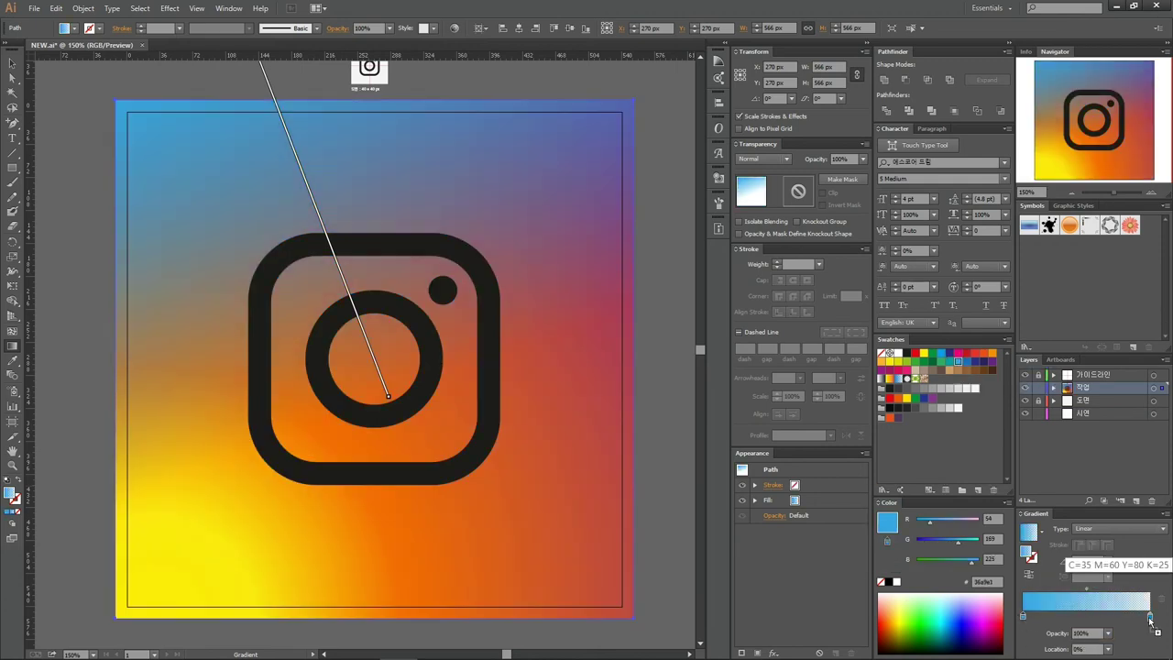
pyautogui.moveTo(966, 361); pyautogui.dragTo(1149, 616)
pyautogui.moveTo(389, 396)
pyautogui.mouseDown()
pyautogui.moveTo(375, 356)
pyautogui.moveTo(380, 381)
pyautogui.mouseUp()
# Select the background square beneath and move the orange and purple stops of its radial gradient closer together
pyautogui.press('v')
pyautogui.keyDown('ctrl'); pyautogui.click(611, 429); pyautogui.keyUp('ctrl')
pyautogui.moveTo(1064, 616); pyautogui.dragTo(1076, 617)
pyautogui.moveTo(1150, 616); pyautogui.dragTo(1136, 619)
# Reselect the blue overlay square and redraw its linear gradient from above the artboard to the upper edge of the lens ring
pyautogui.click(612, 299)
pyautogui.click(1145, 617)
pyautogui.press('g')
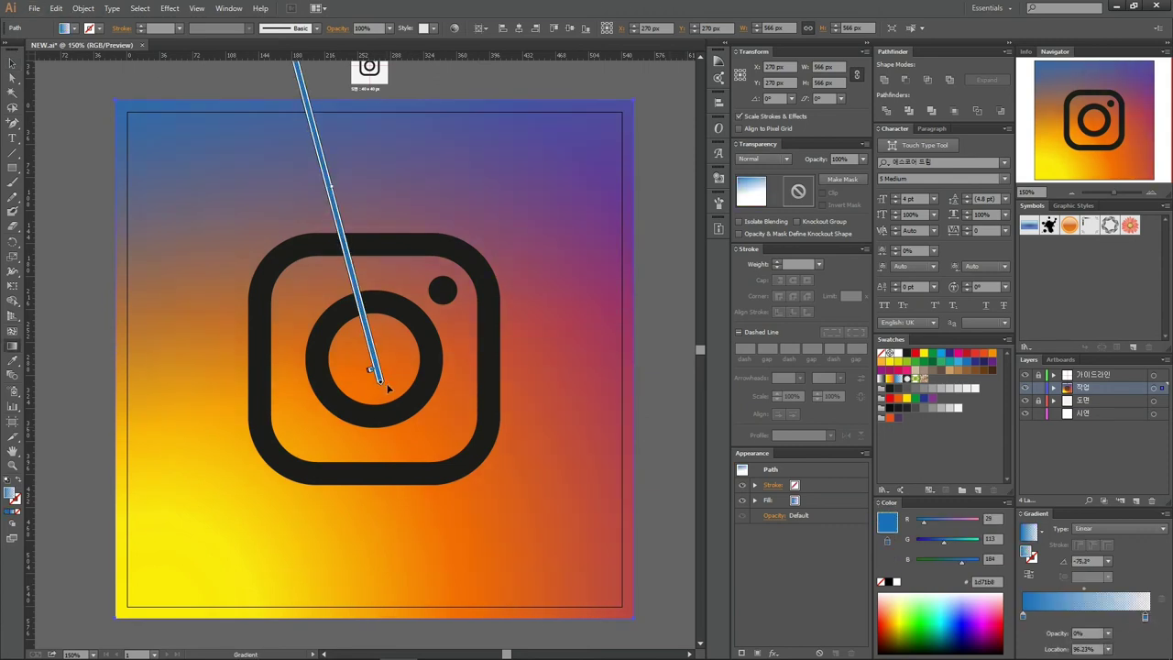
pyautogui.moveTo(385, 394); pyautogui.dragTo(364, 331)
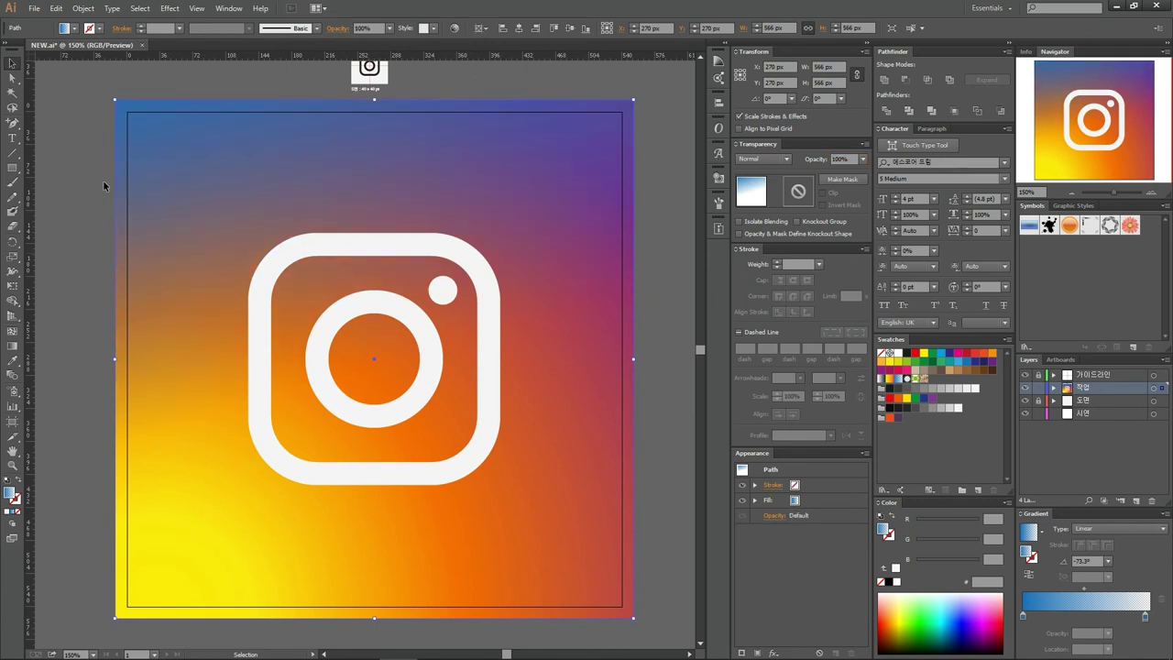
pyautogui.press('g')
pyautogui.moveTo(284, 61); pyautogui.dragTo(359, 311)
# Recolour both overlay gradient stops violet-blue (R 64, G 44, B 240), with the end stop at 100% location and 0% opacity
pyautogui.click(1022, 613)
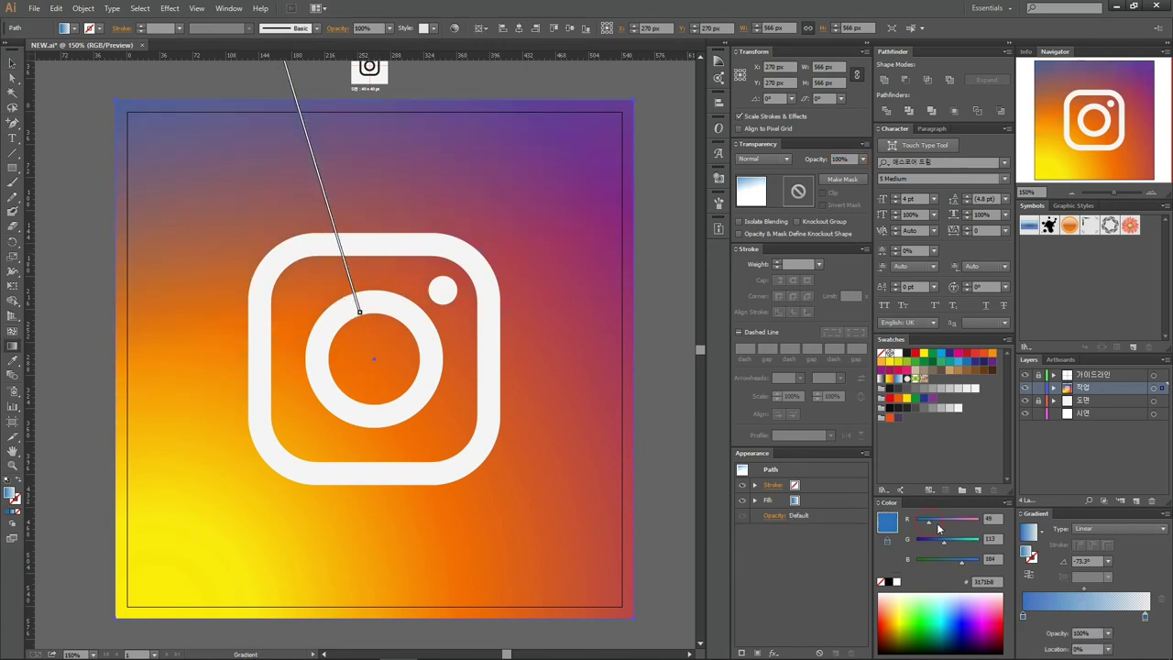
pyautogui.moveTo(947, 525); pyautogui.dragTo(944, 526)
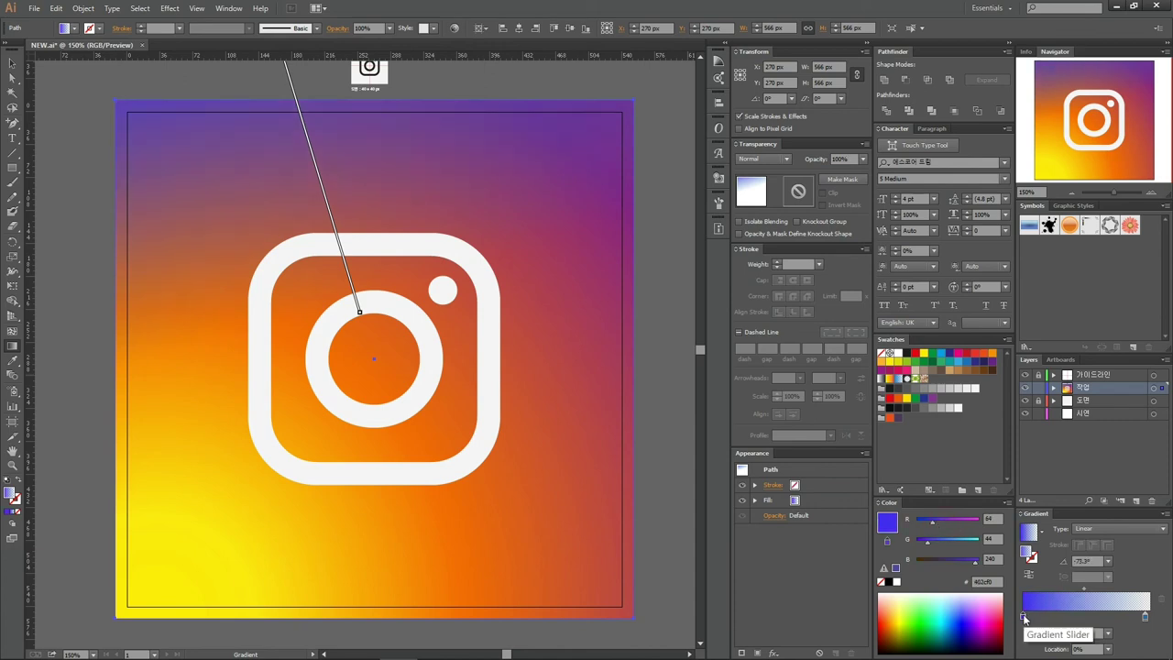
pyautogui.moveTo(1022, 615); pyautogui.dragTo(1150, 616)
pyautogui.moveTo(1144, 616); pyautogui.dragTo(1094, 645)
pyautogui.click(1085, 633)
pyautogui.write('00')
pyautogui.press('Return')
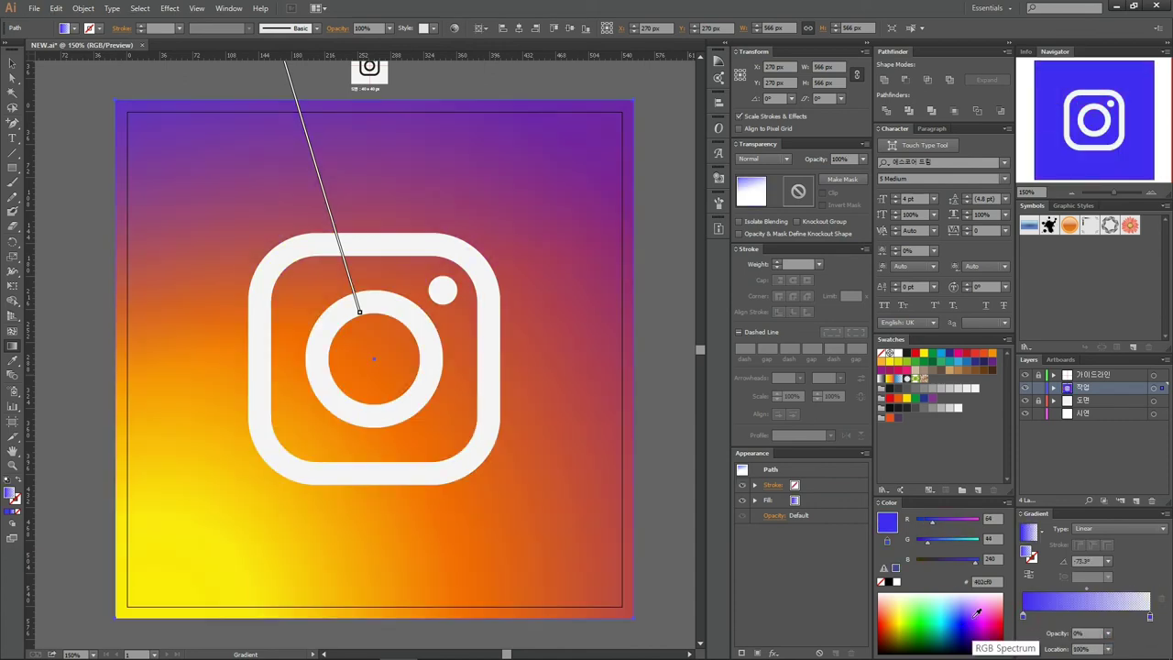
# Adjust the overlay gradient's line so it ends just inside the upper part of the lens ring, and deselect the square
pyautogui.moveTo(359, 312)
pyautogui.mouseDown()
pyautogui.moveTo(365, 338)
pyautogui.moveTo(348, 278)
pyautogui.mouseUp()
pyautogui.moveTo(329, 213); pyautogui.dragTo(340, 243)
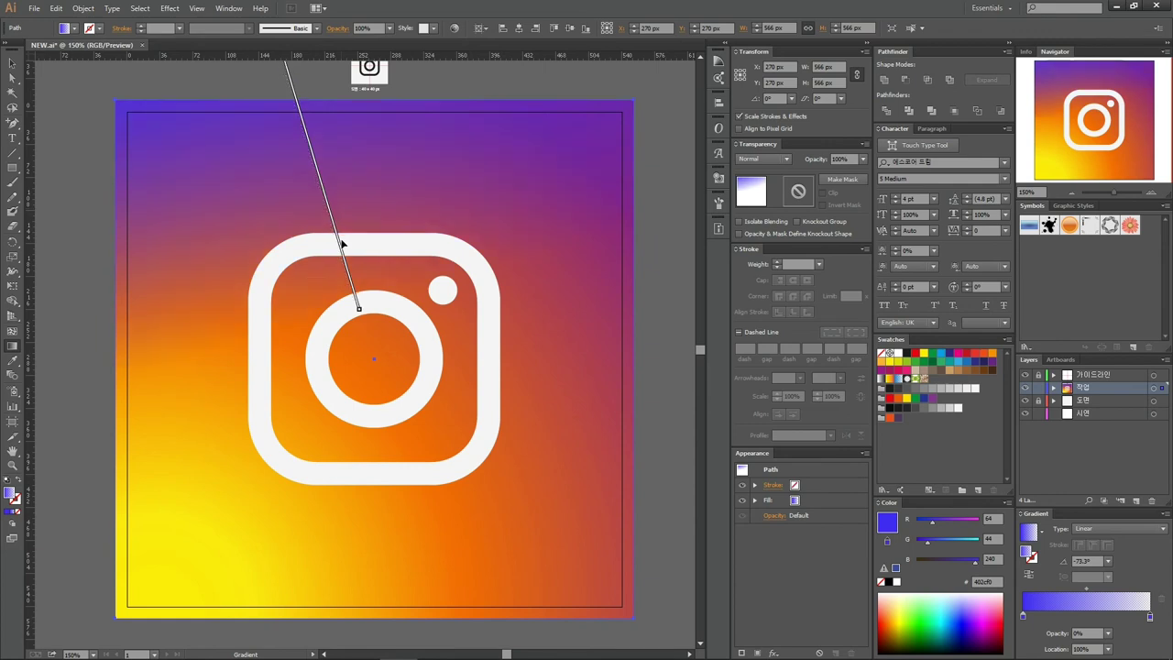
pyautogui.click(12, 61)
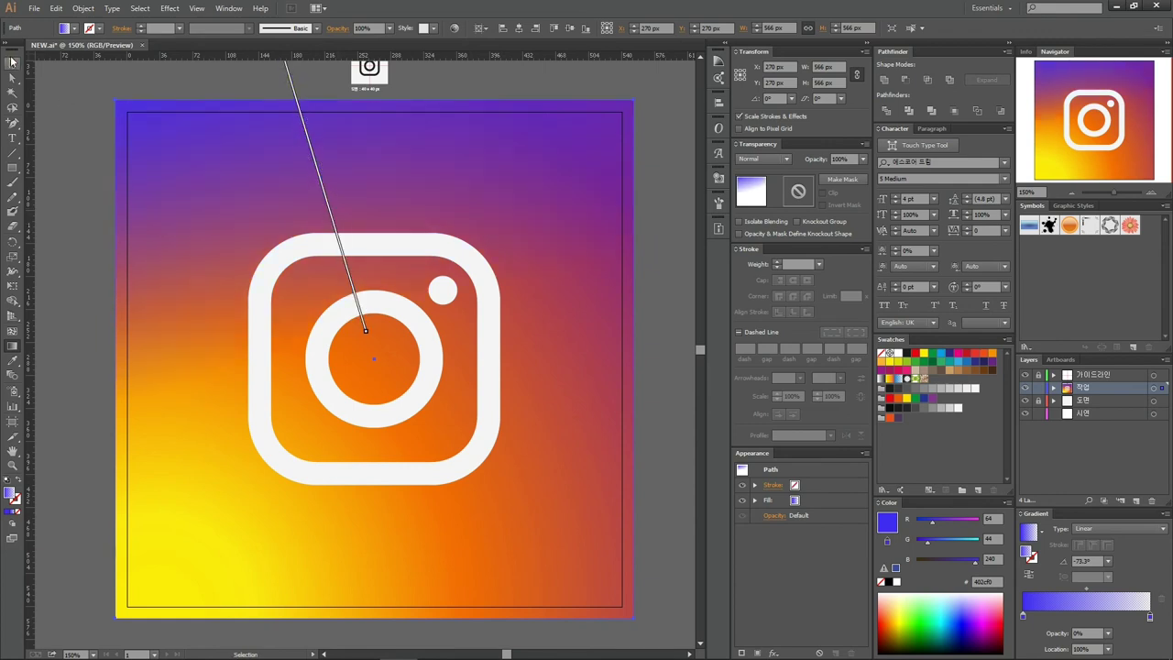
pyautogui.click(673, 195)
pyautogui.scroll(-1, 652, 202)
pyautogui.hscroll(3, 587, 179)
pyautogui.scroll(1, 495, 147)
pyautogui.scroll(-1, 499, 157)
pyautogui.hscroll(-3, 604, 275)
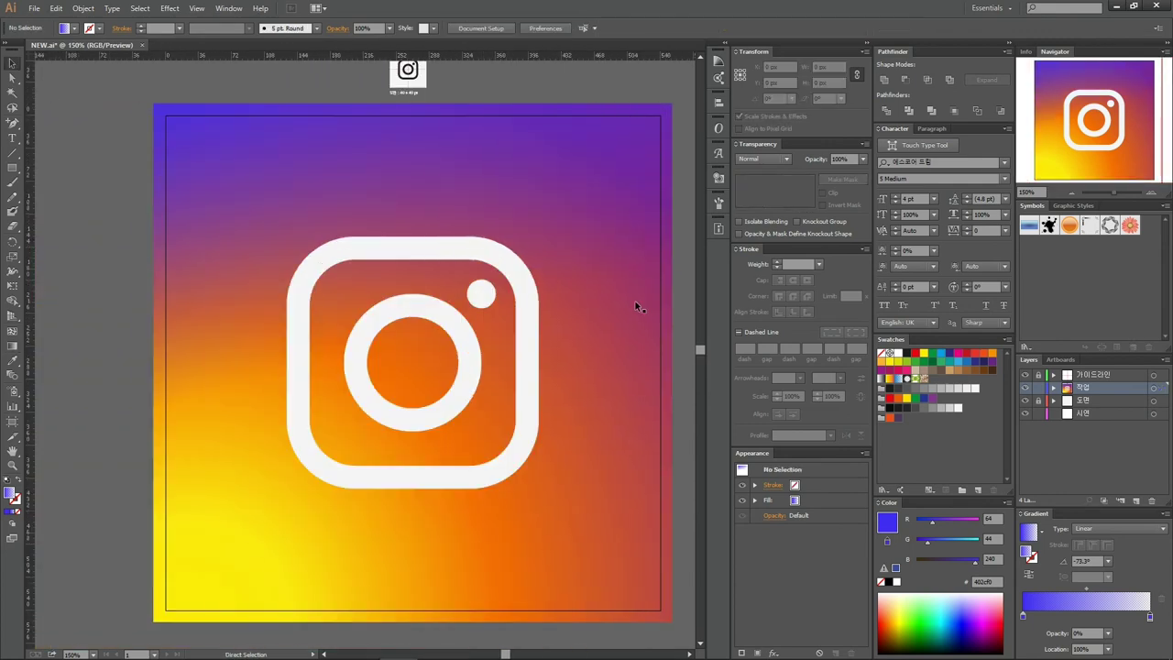